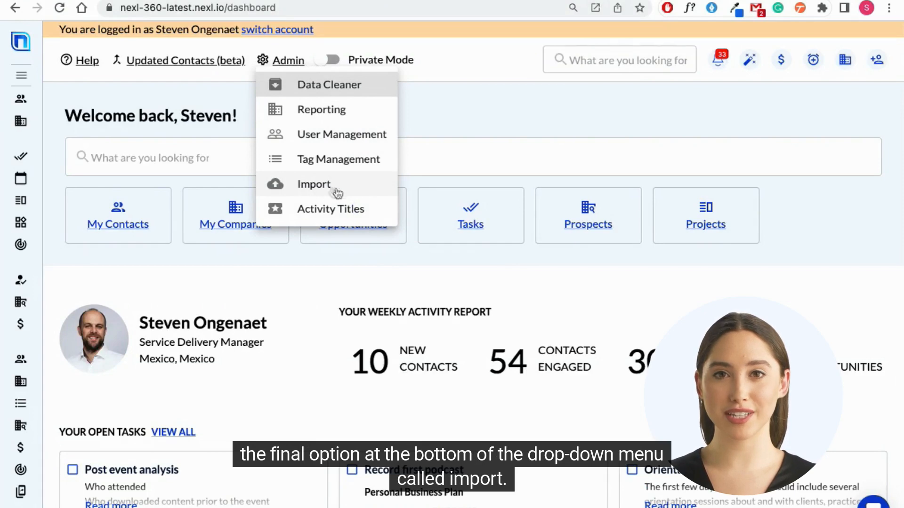
Step: Open the admin Import page, look over the records of previous imports, and start a contacts import
{"action": "left_click", "coordinate": [316, 191]}
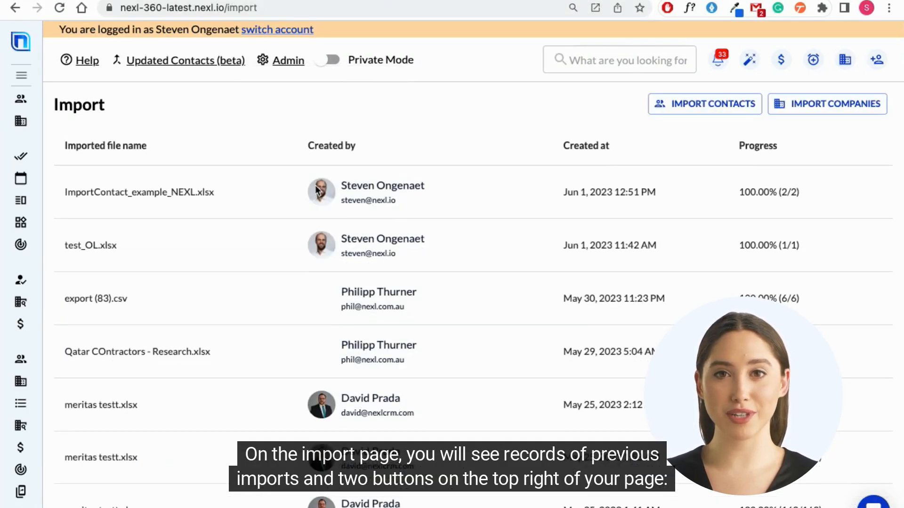
{"action": "scroll", "coordinate": [181, 169], "scroll_direction": "down", "scroll_amount": 6}
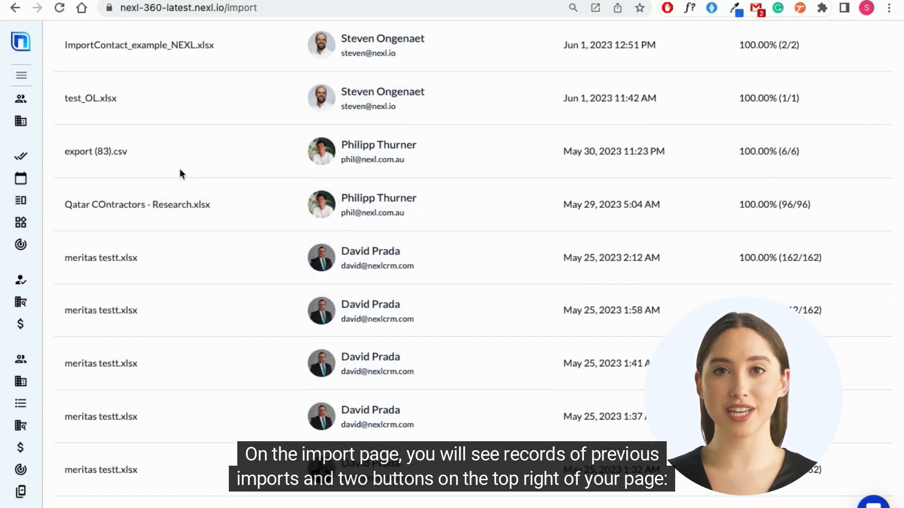
{"action": "scroll", "coordinate": [180, 172], "scroll_direction": "up", "scroll_amount": 6}
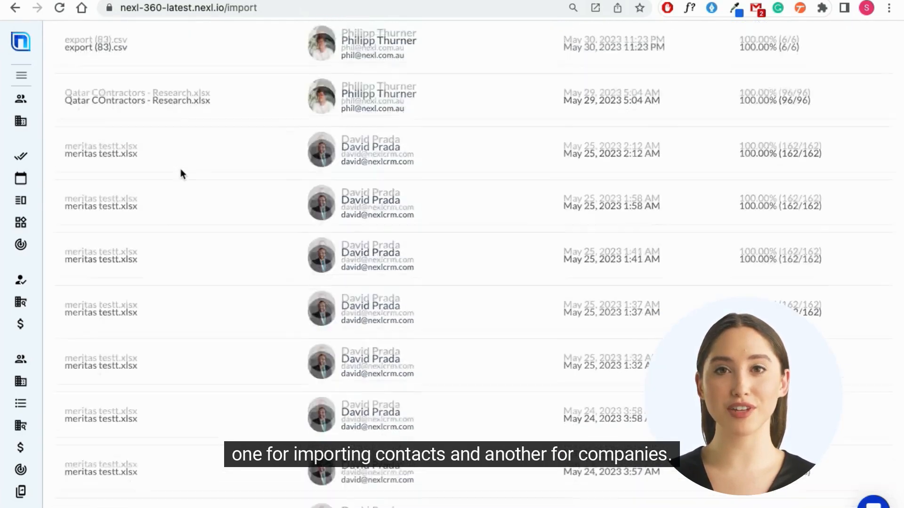
{"action": "scroll", "coordinate": [182, 172], "scroll_direction": "up", "scroll_amount": 2}
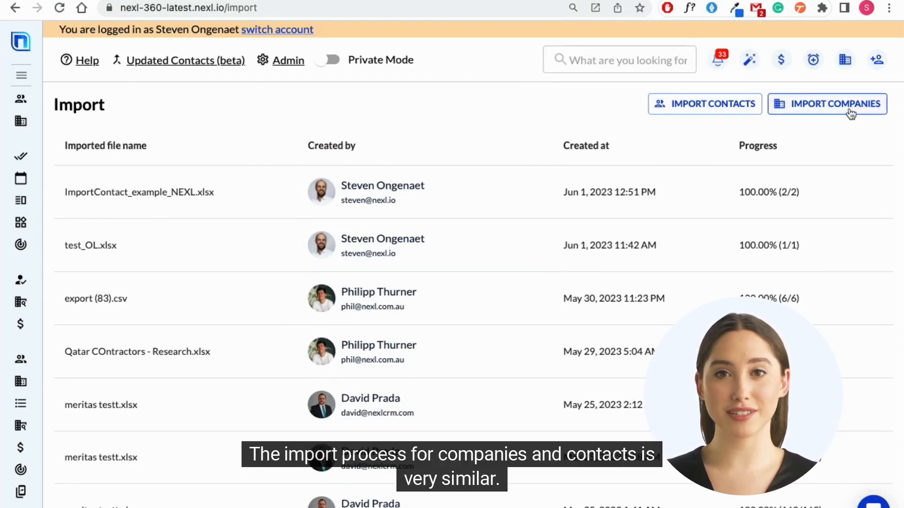
{"action": "left_click", "coordinate": [719, 110]}
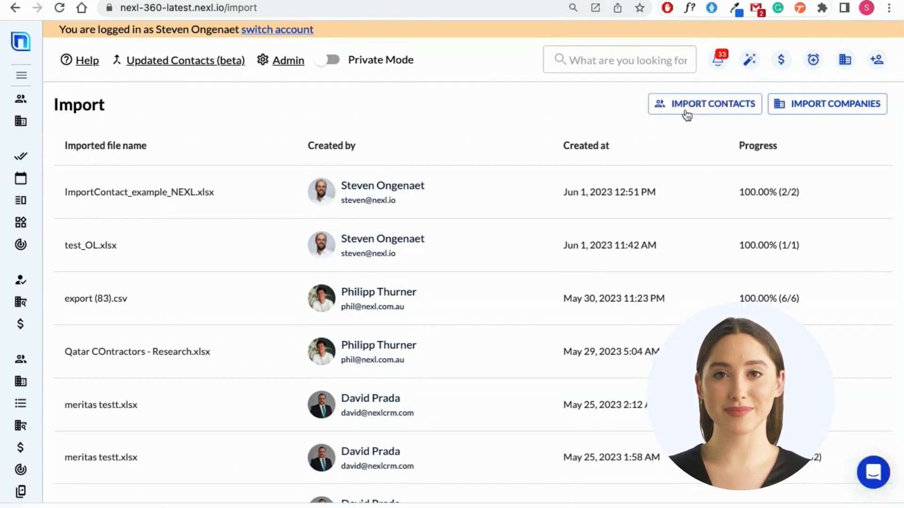
{"action": "left_click", "coordinate": [687, 107]}
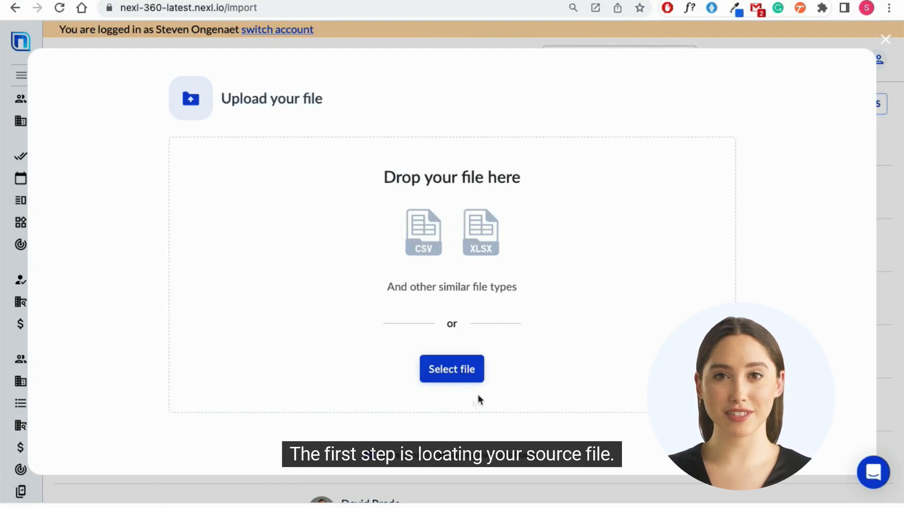
Step: Upload ImportContact_example_NEXL.xlsx from the NEXL folder as the source file
{"action": "left_click", "coordinate": [455, 372]}
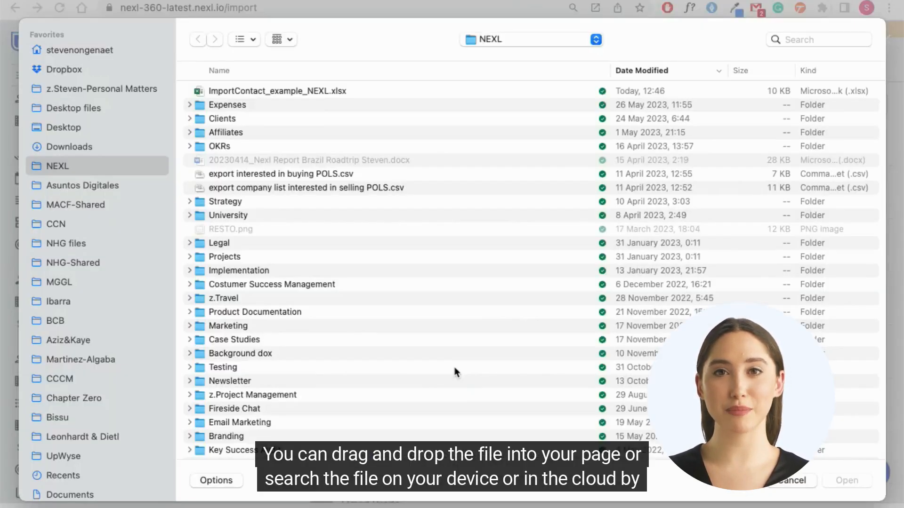
{"action": "left_click", "coordinate": [302, 91]}
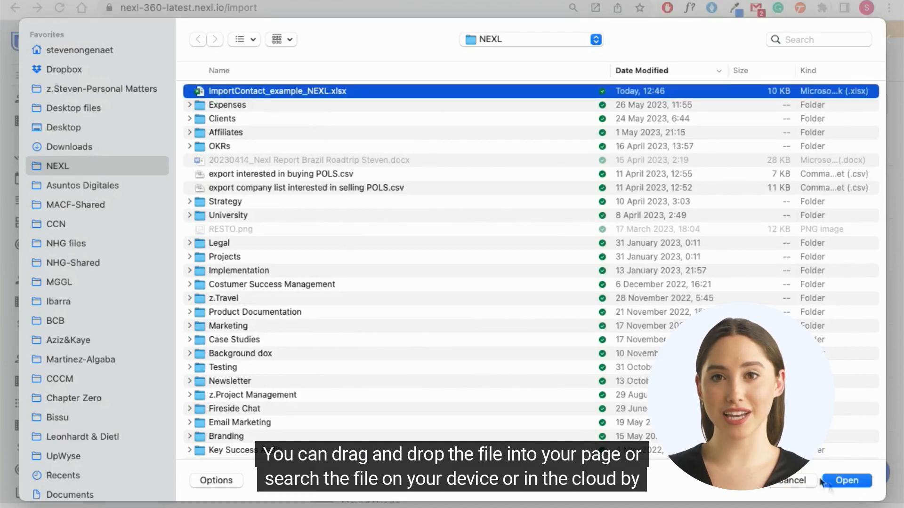
{"action": "left_click", "coordinate": [839, 480]}
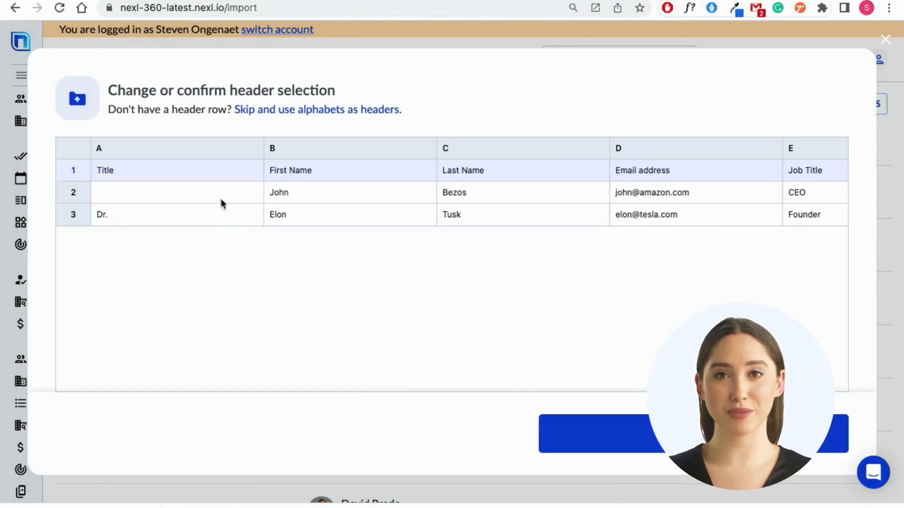
Step: Check the spreadsheet's columns in the preview and confirm row 1 as the header row
{"action": "scroll", "coordinate": [221, 203], "scroll_direction": "right", "scroll_amount": 10}
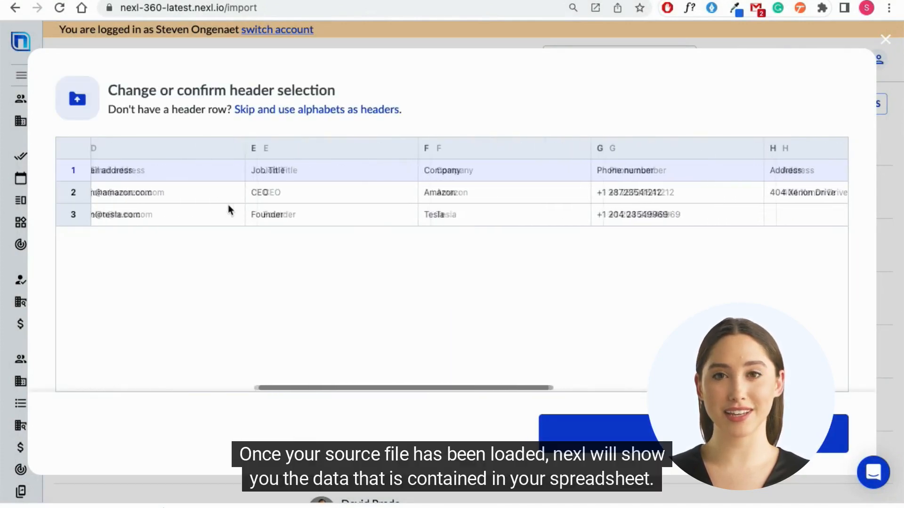
{"action": "scroll", "coordinate": [227, 207], "scroll_direction": "left", "scroll_amount": 10}
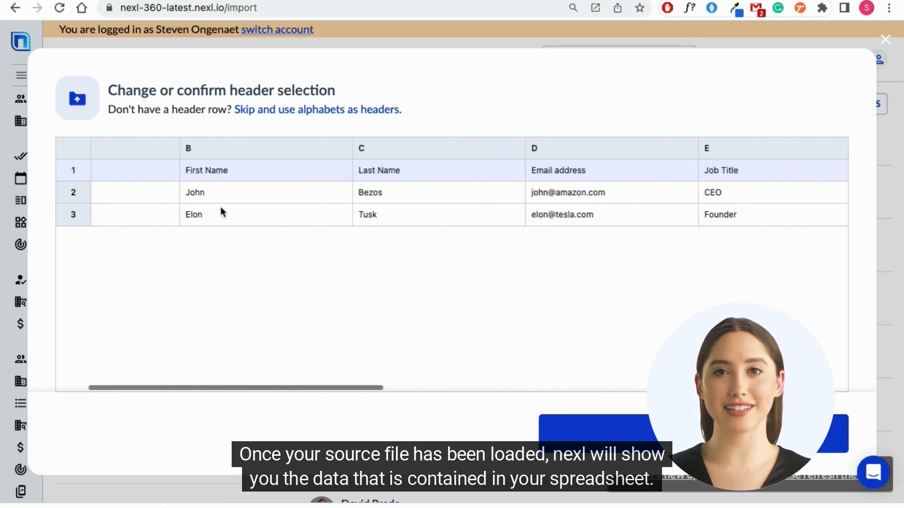
{"action": "scroll", "coordinate": [220, 207], "scroll_direction": "left", "scroll_amount": 3}
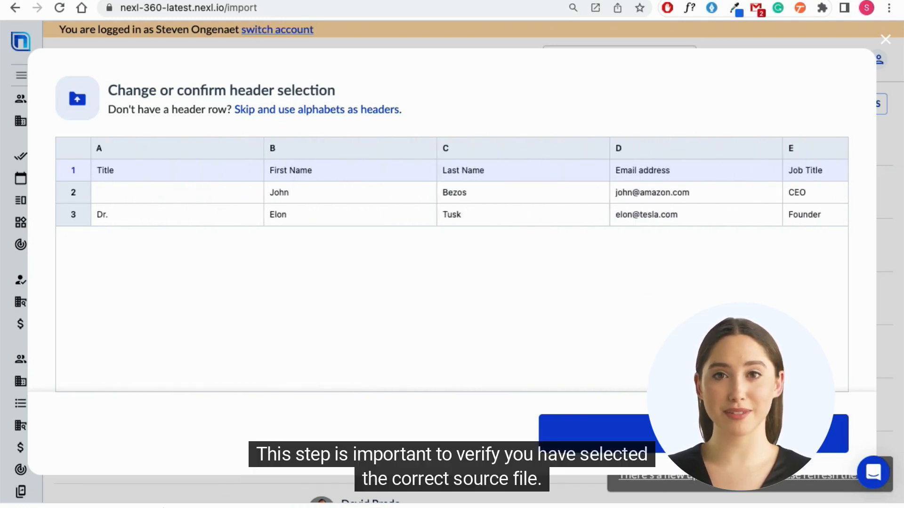
{"action": "left_click", "coordinate": [694, 433]}
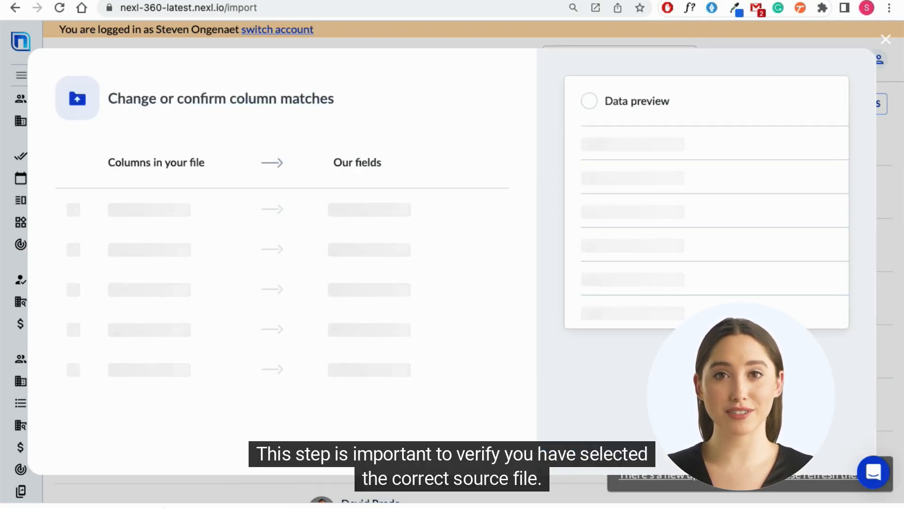
Step: Exclude the Country, Zip code, City and Address columns from matching
{"action": "scroll", "coordinate": [385, 245], "scroll_direction": "down", "scroll_amount": 2}
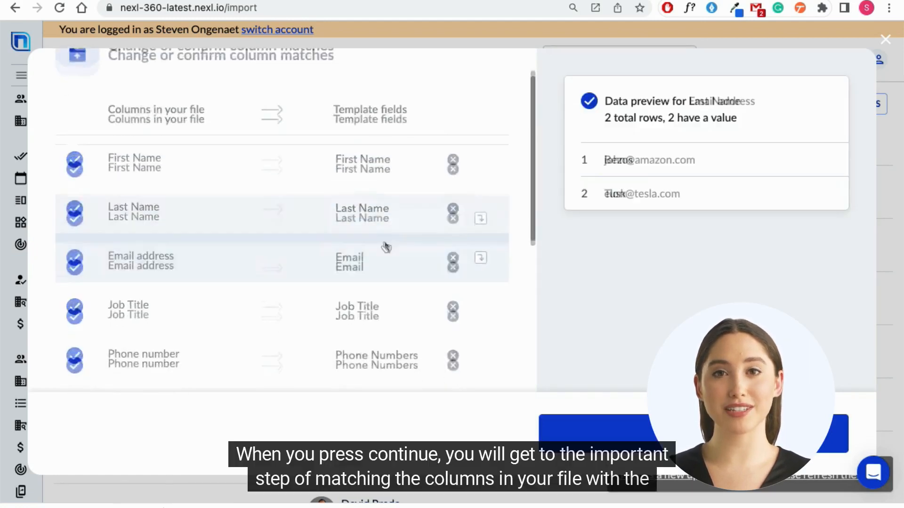
{"action": "scroll", "coordinate": [386, 247], "scroll_direction": "down", "scroll_amount": 6}
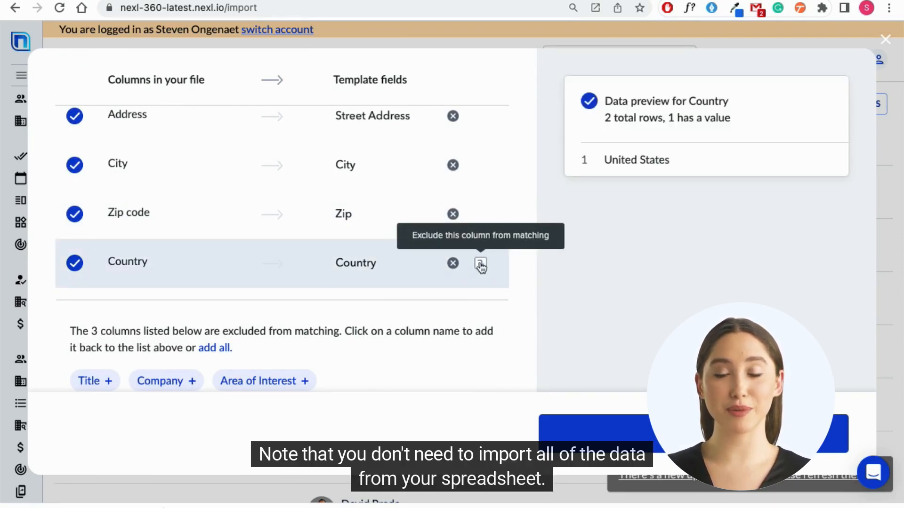
{"action": "left_click", "coordinate": [480, 264]}
{"action": "left_click", "coordinate": [480, 263]}
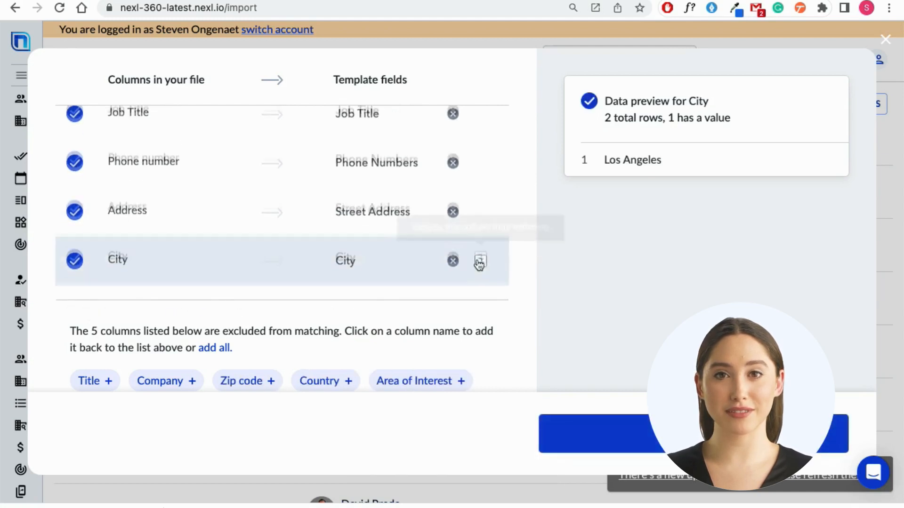
{"action": "left_click", "coordinate": [479, 262]}
{"action": "left_click", "coordinate": [482, 233]}
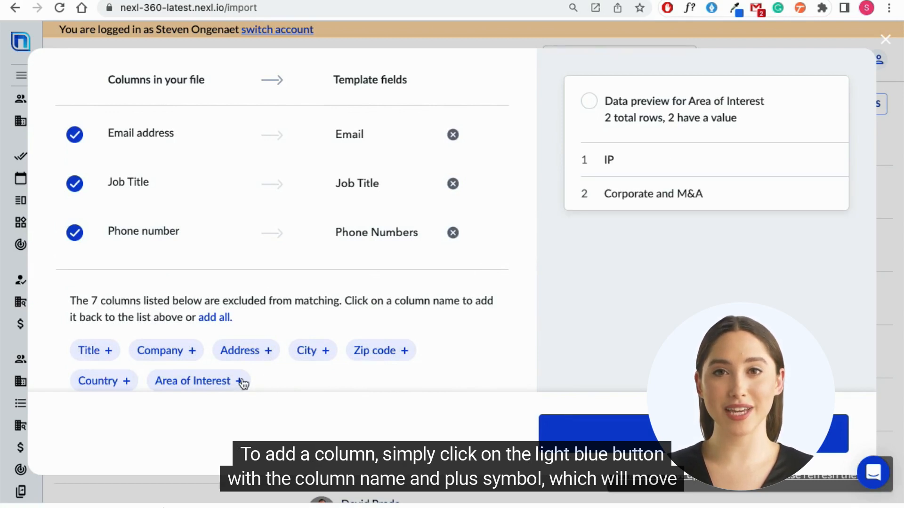
Step: Add the excluded Area of Interest column back to the matching list and match it to the Tags template field
{"action": "left_click", "coordinate": [242, 382]}
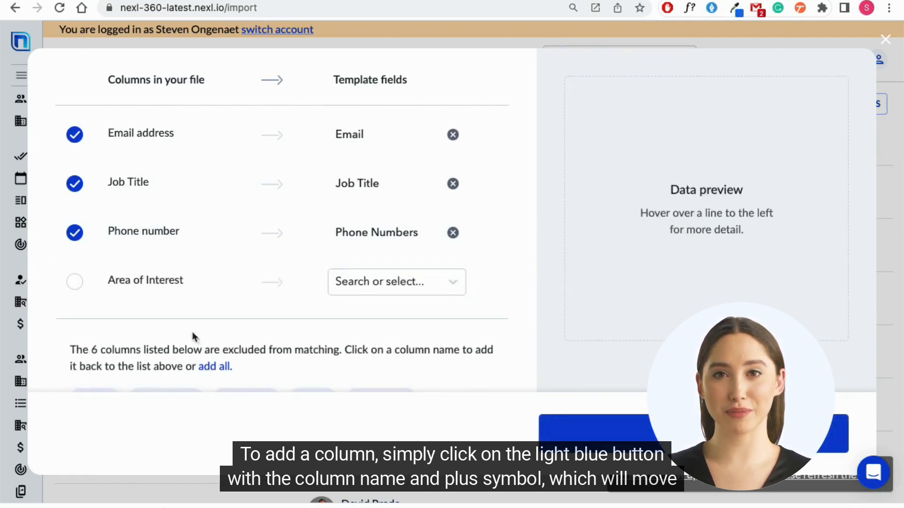
{"action": "left_click", "coordinate": [367, 287]}
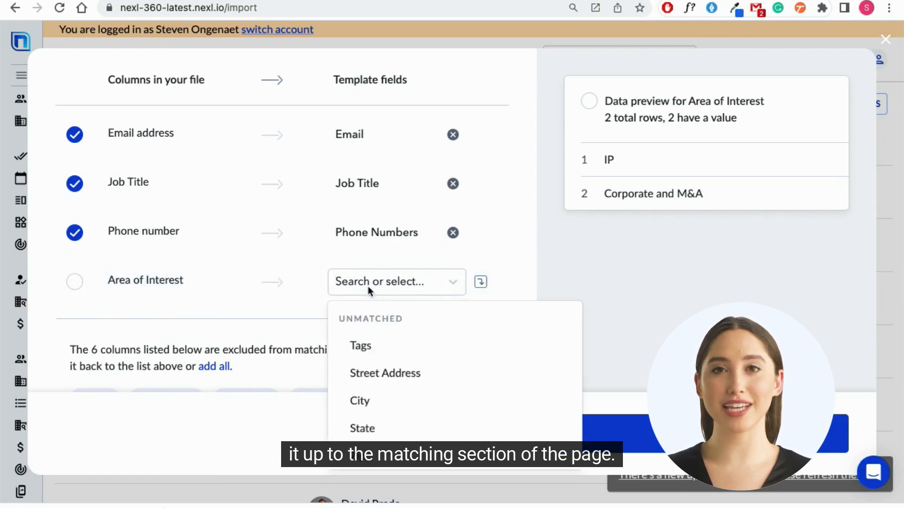
{"action": "left_click", "coordinate": [370, 349]}
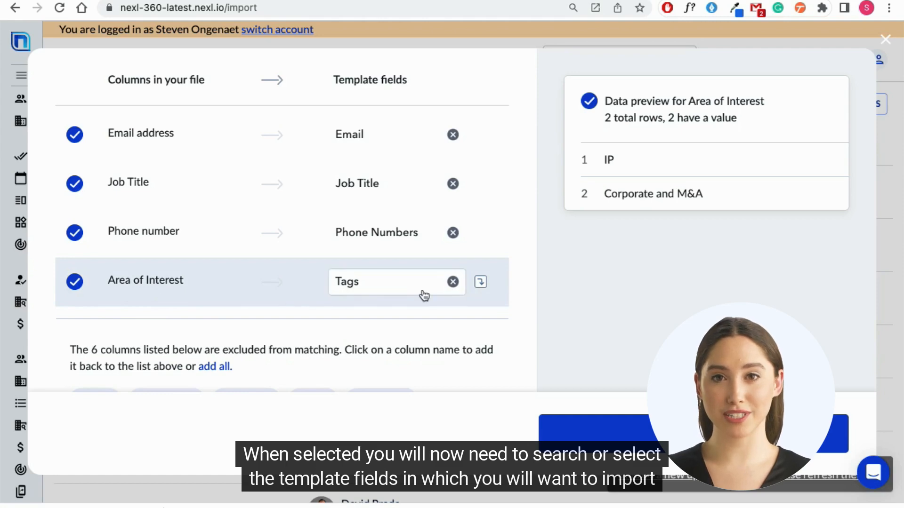
Step: Verify the column matches and exclude the Phone number column from matching
{"action": "scroll", "coordinate": [409, 255], "scroll_direction": "up", "scroll_amount": 4}
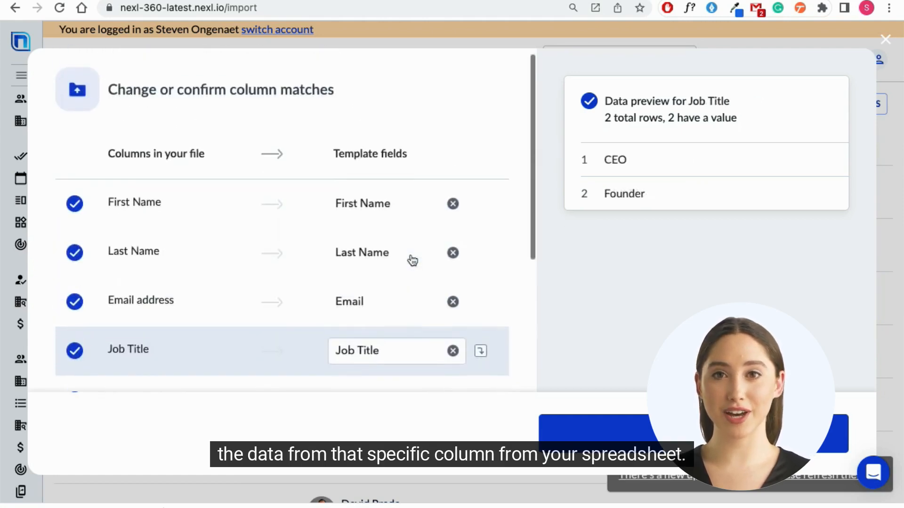
{"action": "scroll", "coordinate": [411, 259], "scroll_direction": "down", "scroll_amount": 3}
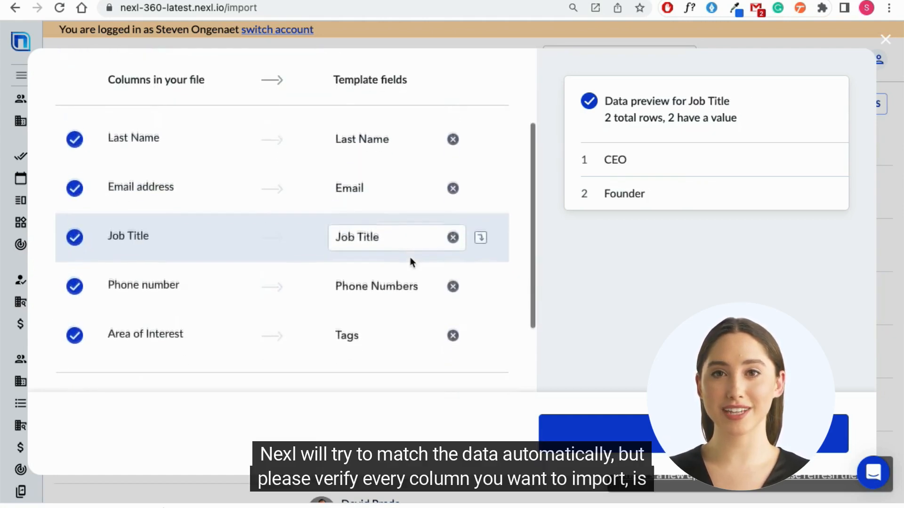
{"action": "scroll", "coordinate": [411, 259], "scroll_direction": "down", "scroll_amount": 3}
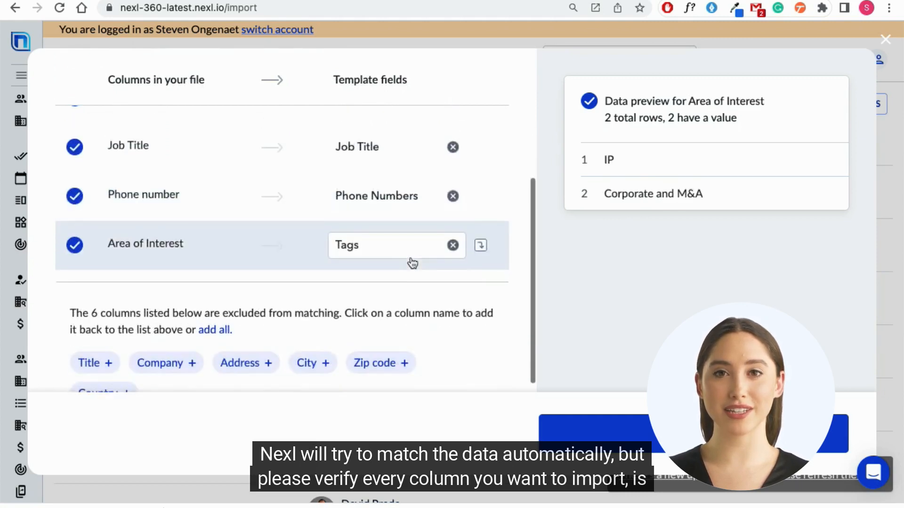
{"action": "scroll", "coordinate": [412, 264], "scroll_direction": "down", "scroll_amount": 1}
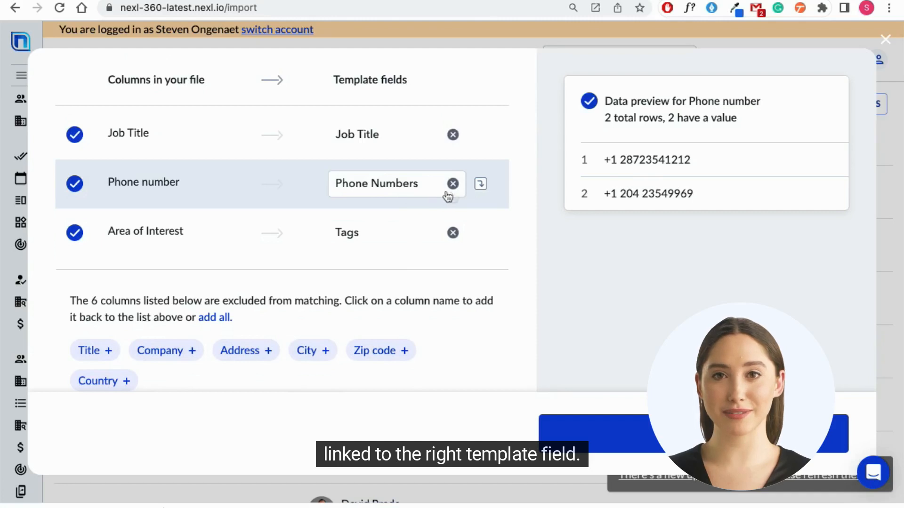
{"action": "left_click", "coordinate": [480, 186]}
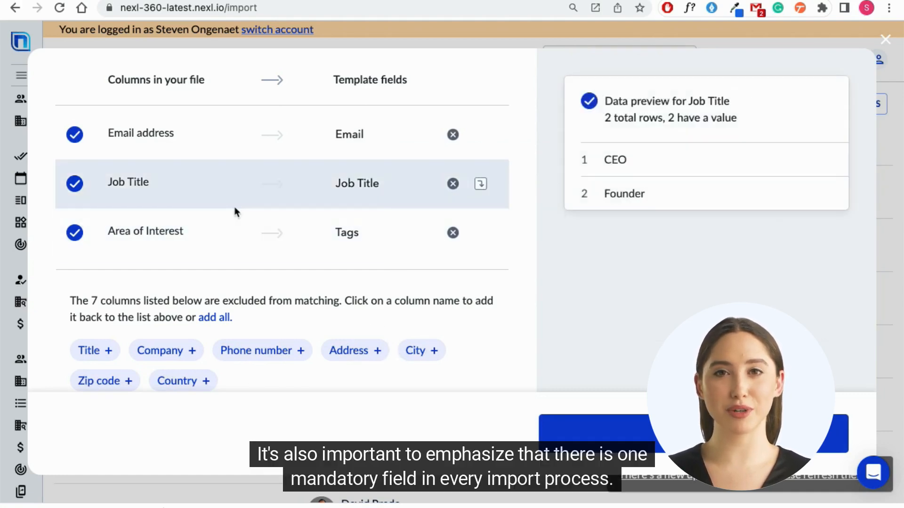
Step: Select Email as the template field for the Email address column
{"action": "scroll", "coordinate": [239, 219], "scroll_direction": "up", "scroll_amount": 5}
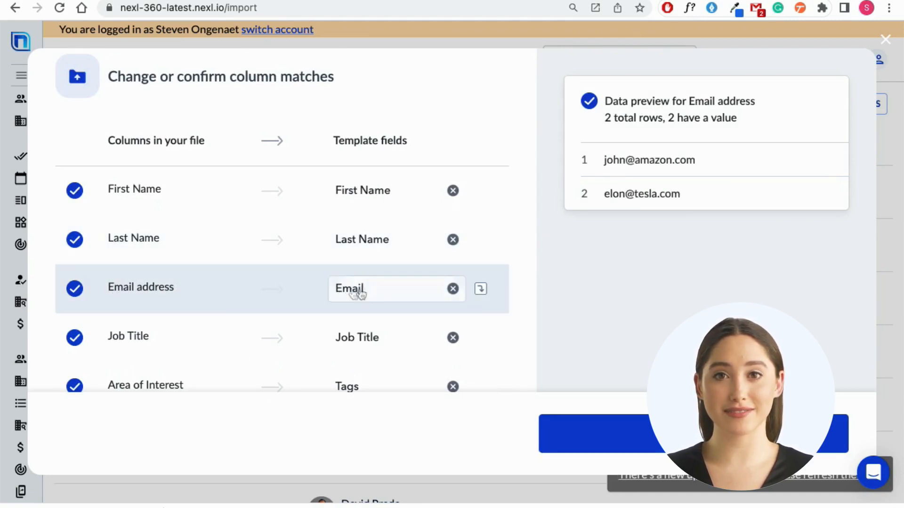
{"action": "left_click", "coordinate": [386, 288]}
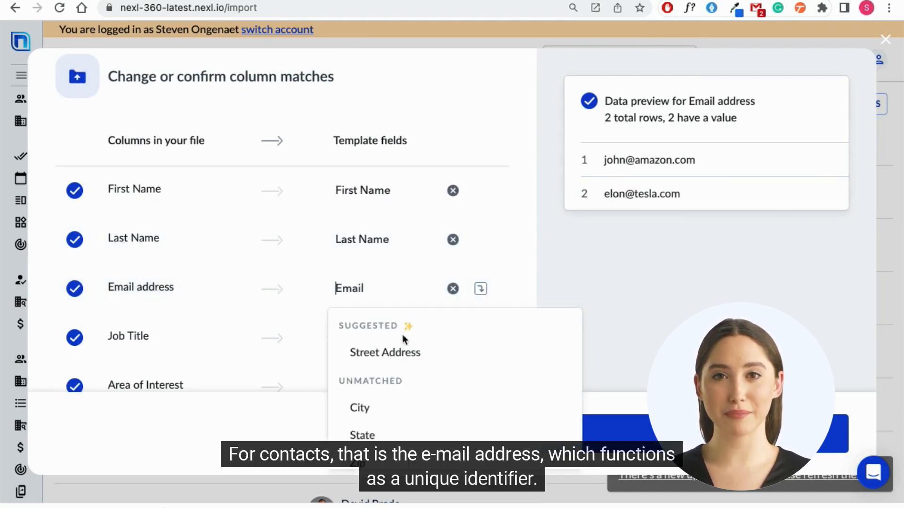
{"action": "scroll", "coordinate": [388, 376], "scroll_direction": "down", "scroll_amount": 4}
{"action": "scroll", "coordinate": [396, 363], "scroll_direction": "down", "scroll_amount": 5}
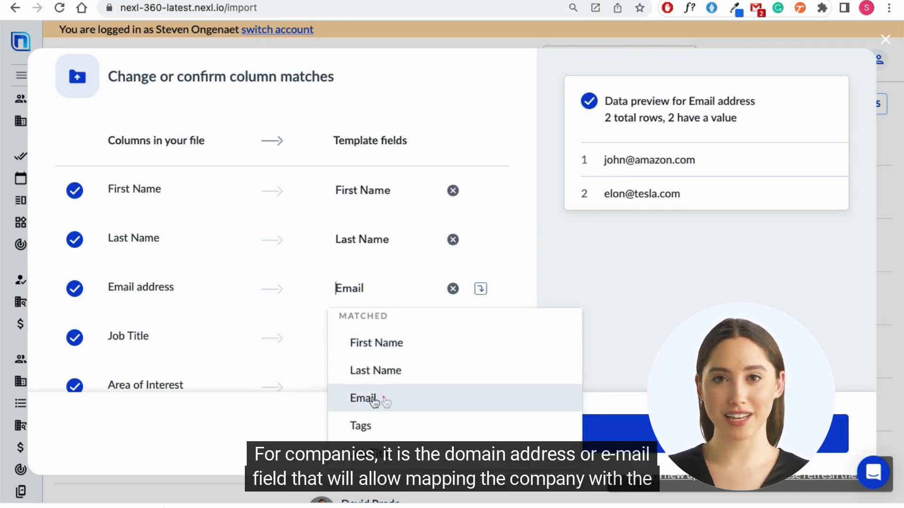
{"action": "left_click", "coordinate": [374, 401]}
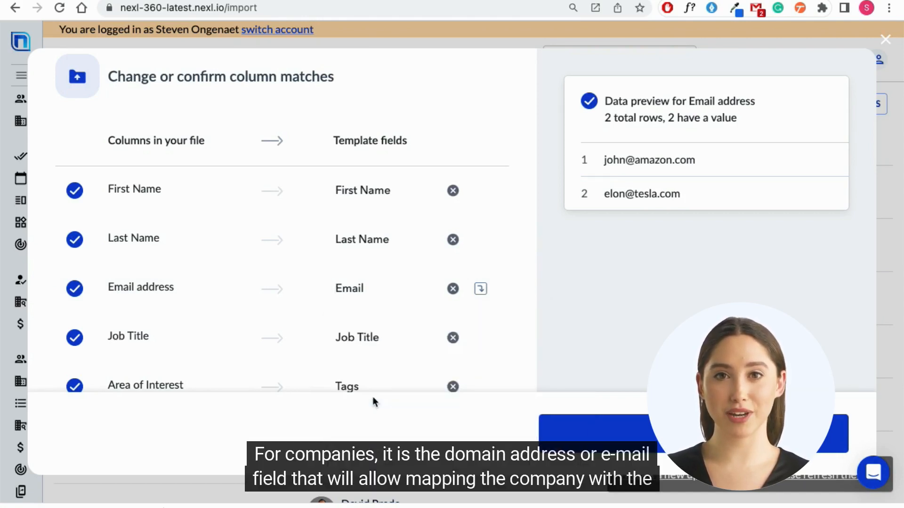
Step: Review the matched Email address, Job Title and Area of Interest columns and the list of columns excluded from matching
{"action": "left_click", "coordinate": [347, 317]}
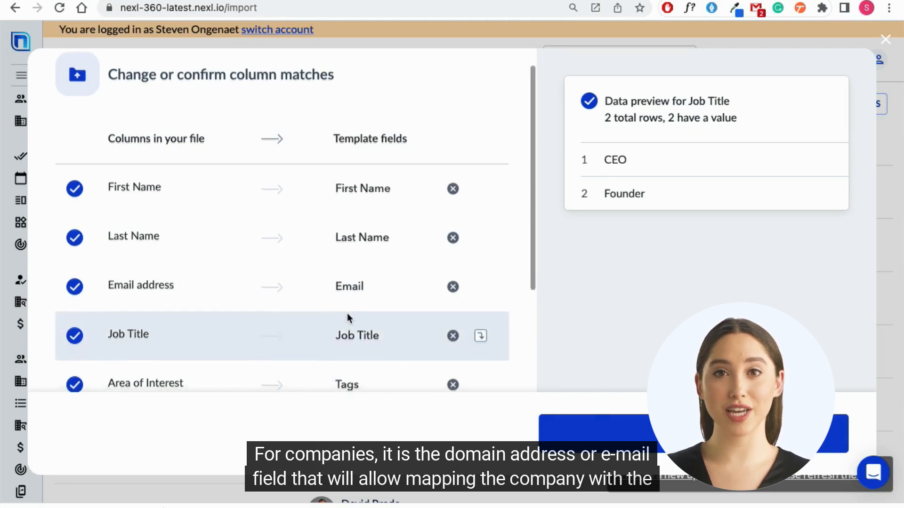
{"action": "scroll", "coordinate": [347, 315], "scroll_direction": "down", "scroll_amount": 2}
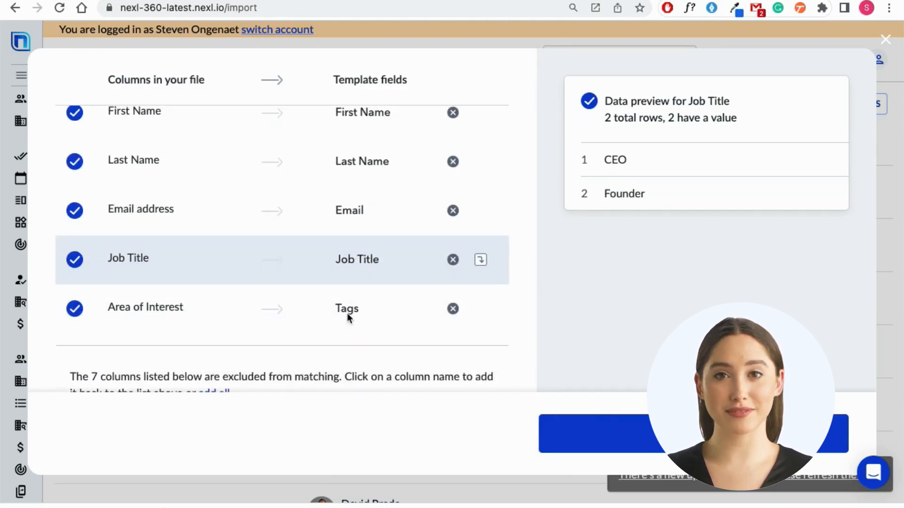
{"action": "left_click", "coordinate": [335, 227]}
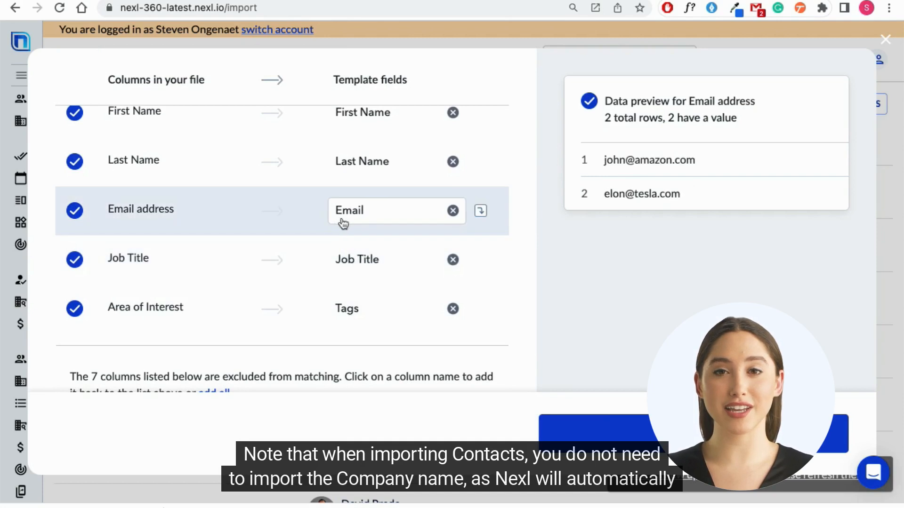
{"action": "left_click", "coordinate": [395, 261]}
{"action": "left_click", "coordinate": [369, 311]}
{"action": "scroll", "coordinate": [369, 318], "scroll_direction": "down", "scroll_amount": 2}
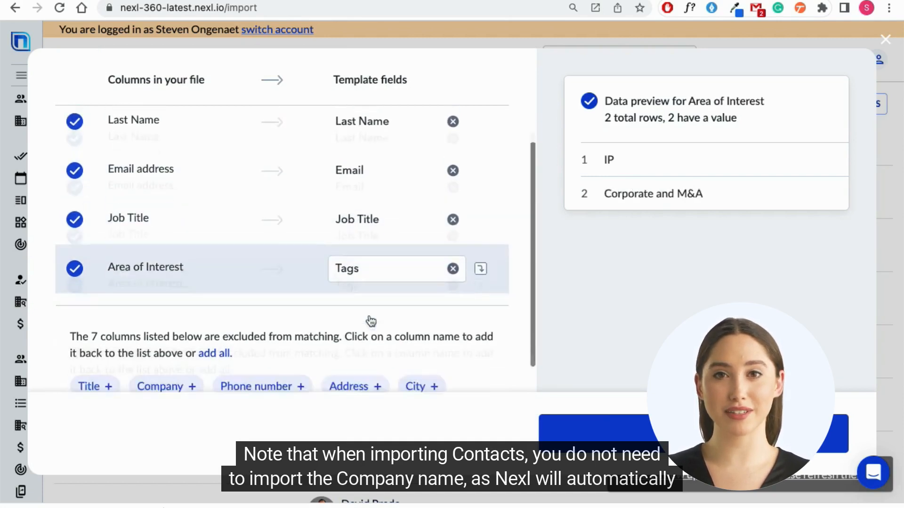
{"action": "mouse_move", "coordinate": [163, 351]}
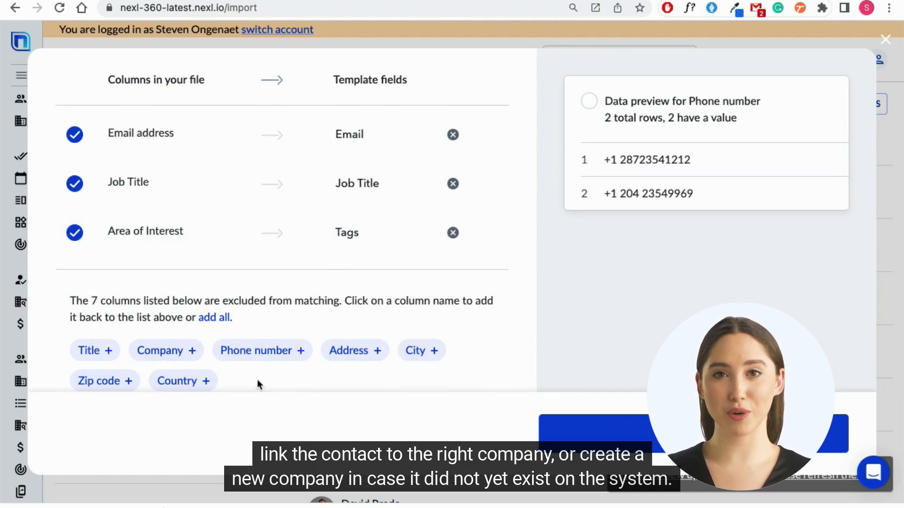
{"action": "scroll", "coordinate": [254, 292], "scroll_direction": "up", "scroll_amount": 2}
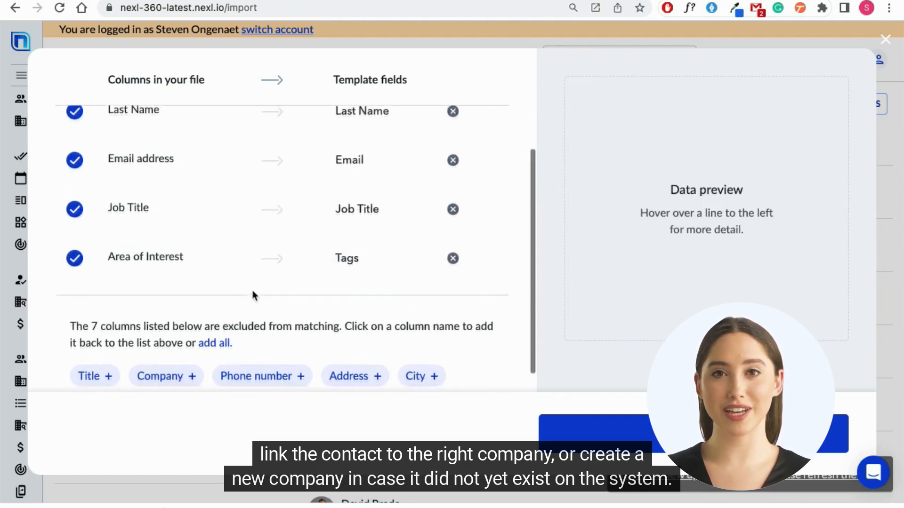
Step: Preview the data of the matched contact columns and accept the column matches
{"action": "scroll", "coordinate": [257, 302], "scroll_direction": "up", "scroll_amount": 2}
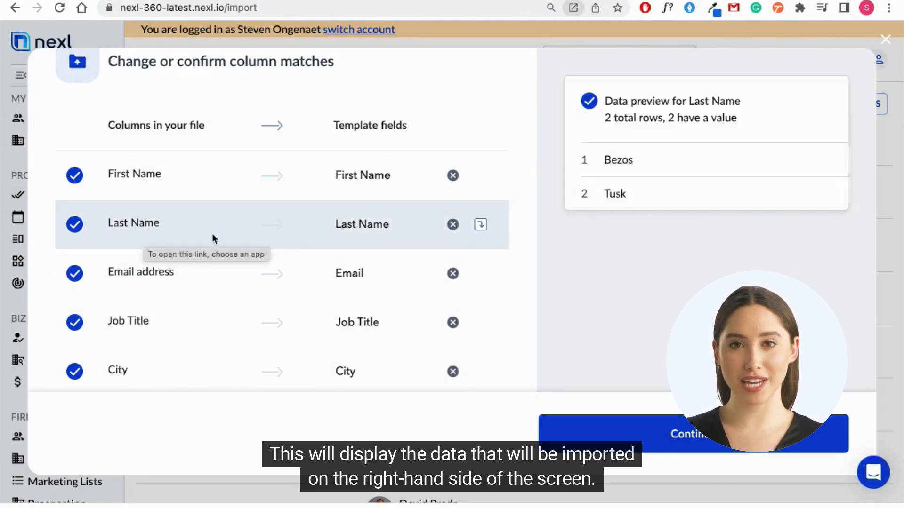
{"action": "scroll", "coordinate": [205, 294], "scroll_direction": "down", "scroll_amount": 4}
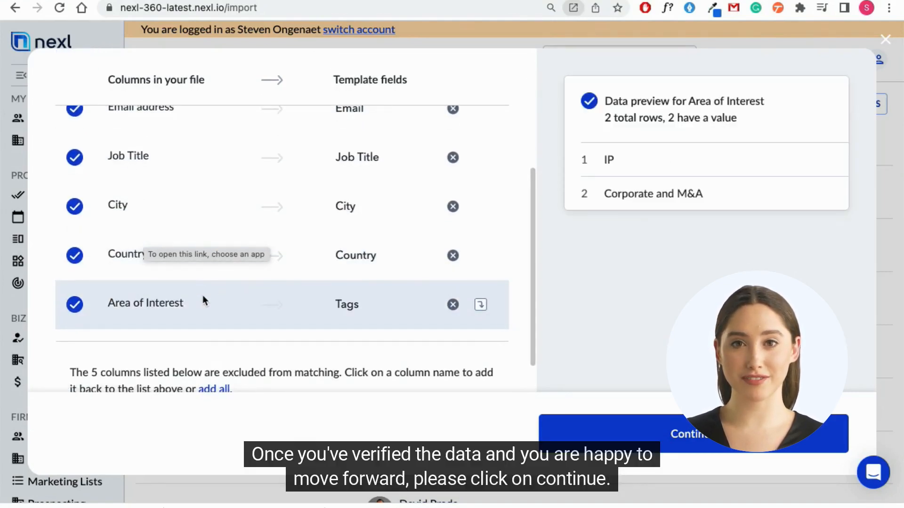
{"action": "left_click", "coordinate": [690, 429]}
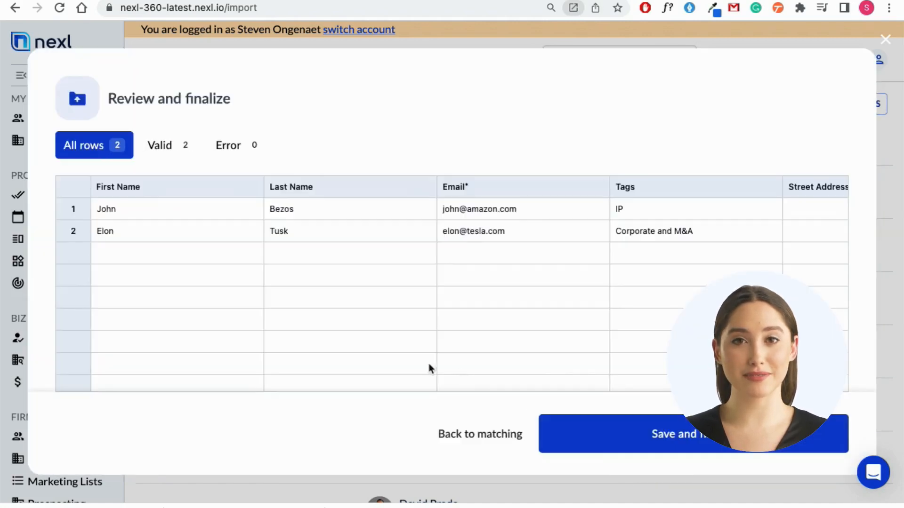
Step: Enter New York as the city in the second contact row of the import data
{"action": "scroll", "coordinate": [162, 210], "scroll_direction": "right", "scroll_amount": 10}
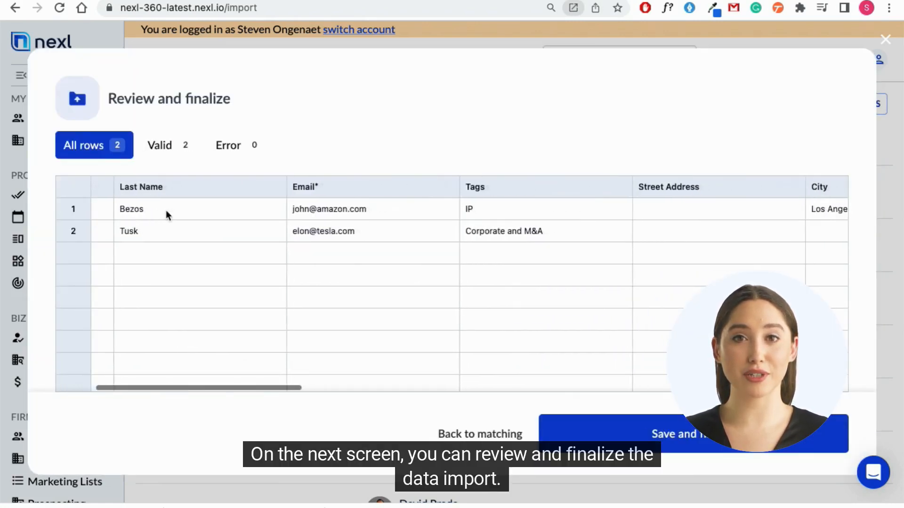
{"action": "scroll", "coordinate": [165, 211], "scroll_direction": "right", "scroll_amount": 5}
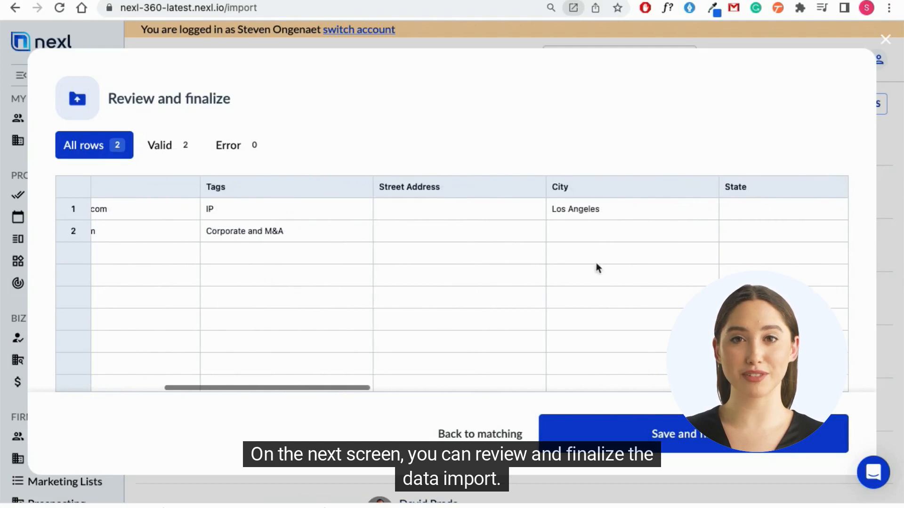
{"action": "left_click", "coordinate": [585, 229]}
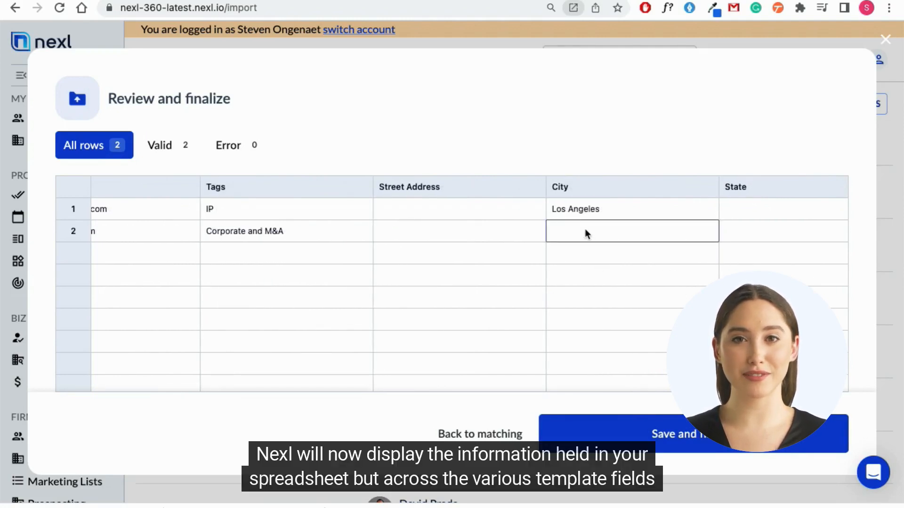
{"action": "type", "text": "New York"}
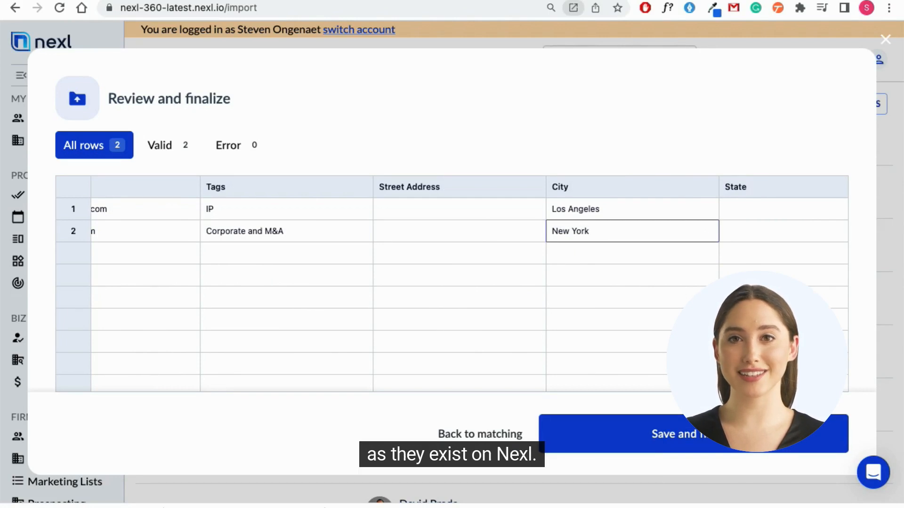
Step: Check the import data's error and valid rows, and save and finalize the contact import
{"action": "scroll", "coordinate": [594, 250], "scroll_direction": "right", "scroll_amount": 5}
{"action": "scroll", "coordinate": [580, 257], "scroll_direction": "left", "scroll_amount": 10}
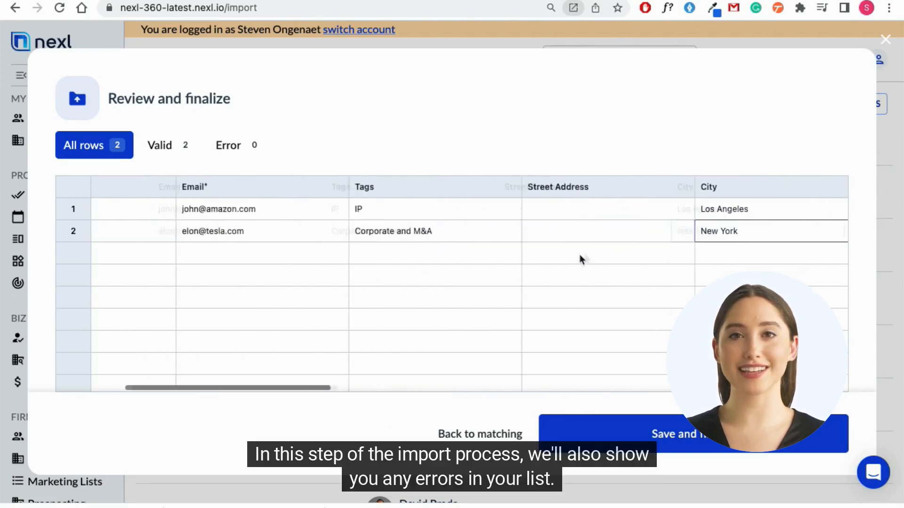
{"action": "left_click", "coordinate": [227, 146]}
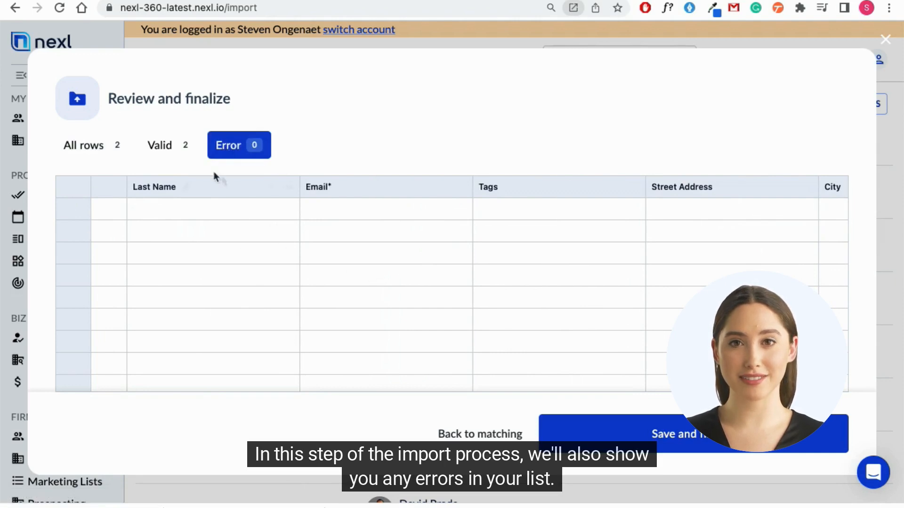
{"action": "left_click", "coordinate": [165, 151]}
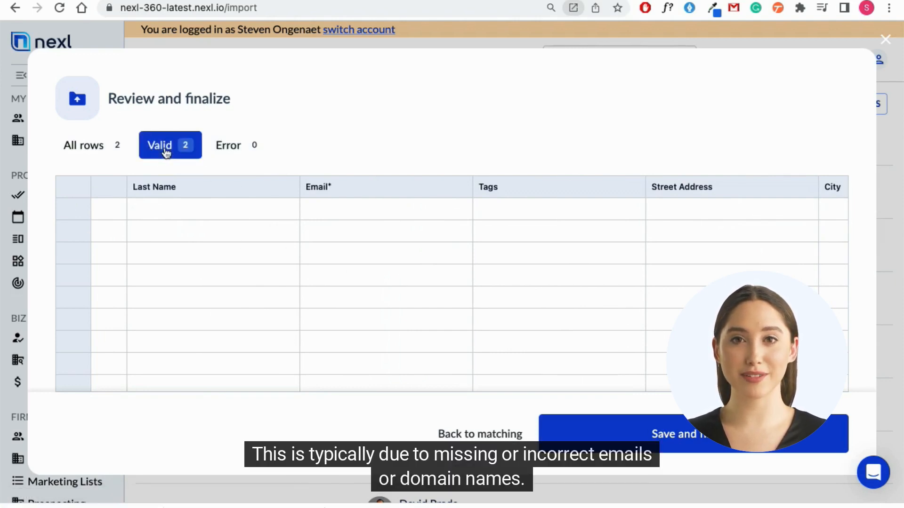
{"action": "scroll", "coordinate": [228, 230], "scroll_direction": "left", "scroll_amount": 3}
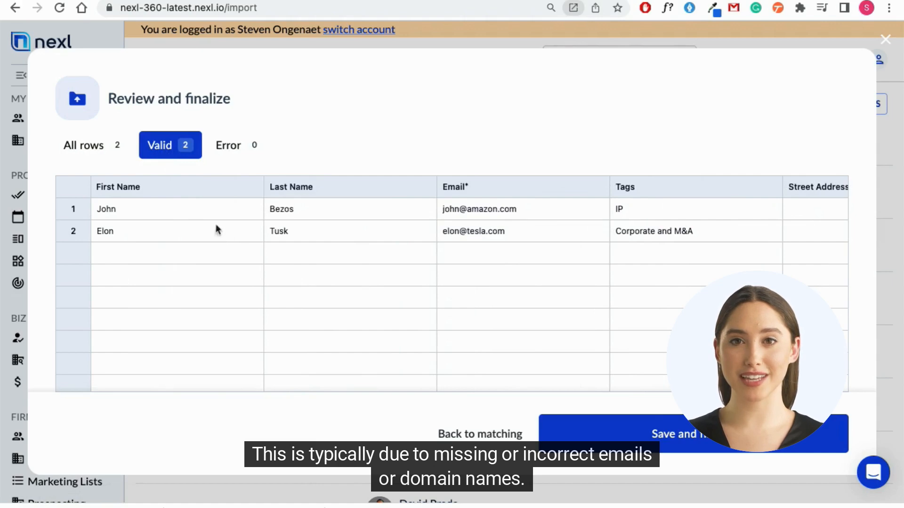
{"action": "left_click", "coordinate": [692, 434]}
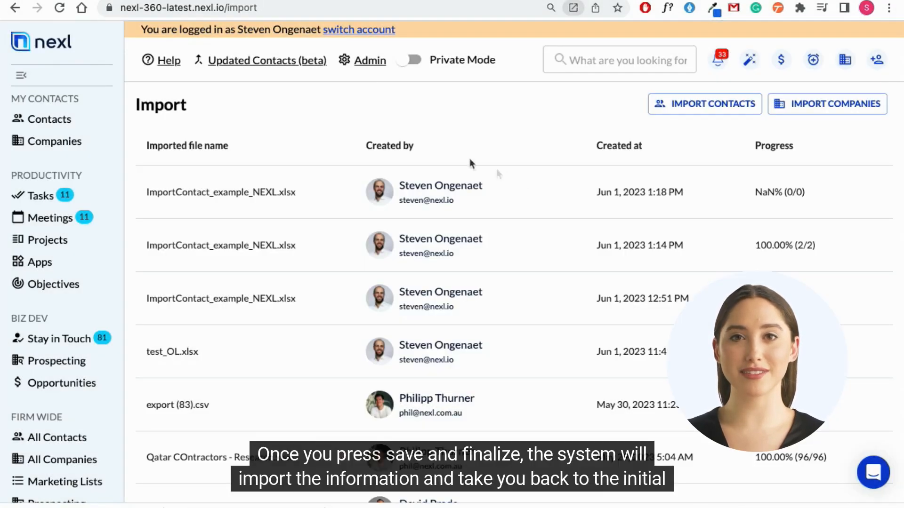
Step: Check the progress of the newest contact import in the list of imported files
{"action": "double_click", "coordinate": [168, 104]}
{"action": "scroll", "coordinate": [424, 287], "scroll_direction": "down", "scroll_amount": 2}
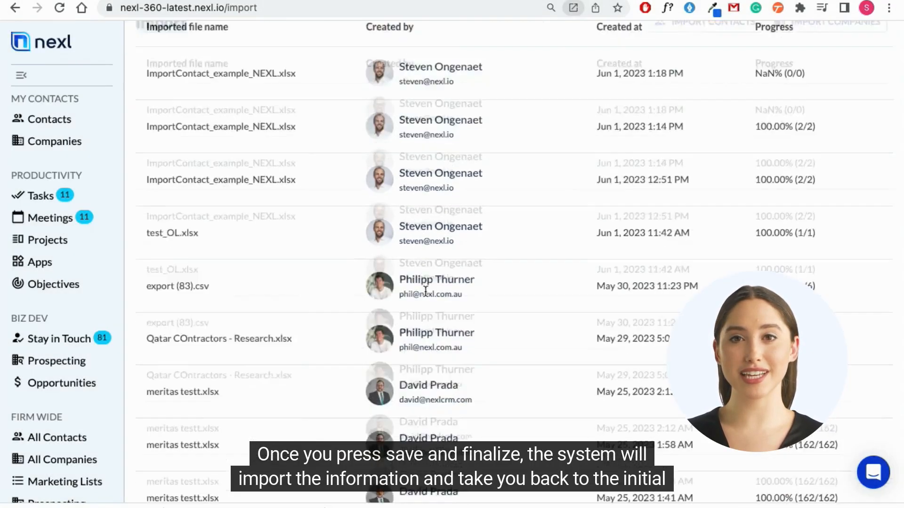
{"action": "scroll", "coordinate": [424, 286], "scroll_direction": "up", "scroll_amount": 2}
{"action": "double_click", "coordinate": [782, 146]}
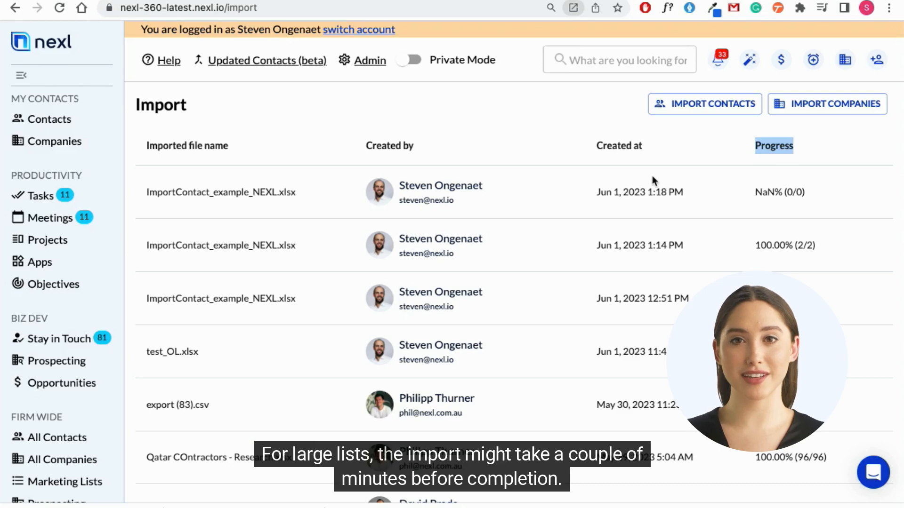
{"action": "left_click", "coordinate": [703, 151]}
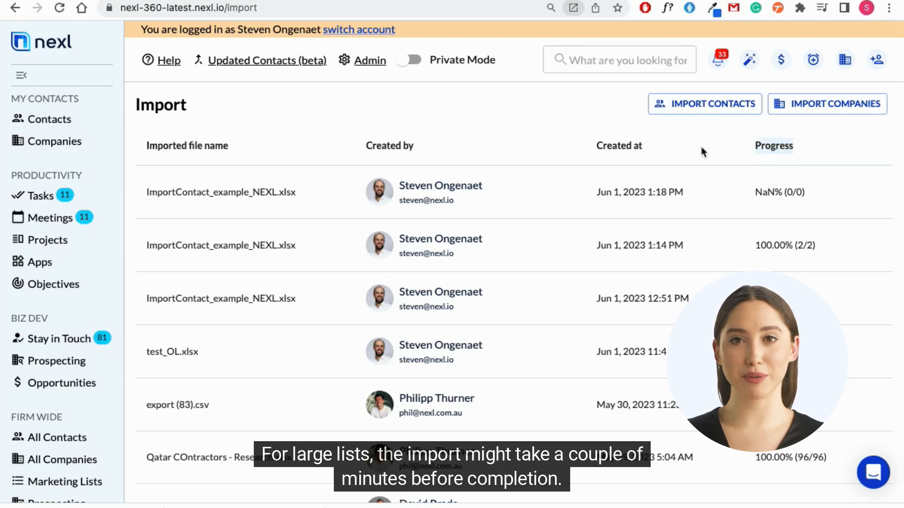
Step: Search all firm-wide contacts by an imported contact's last name
{"action": "left_click", "coordinate": [64, 437]}
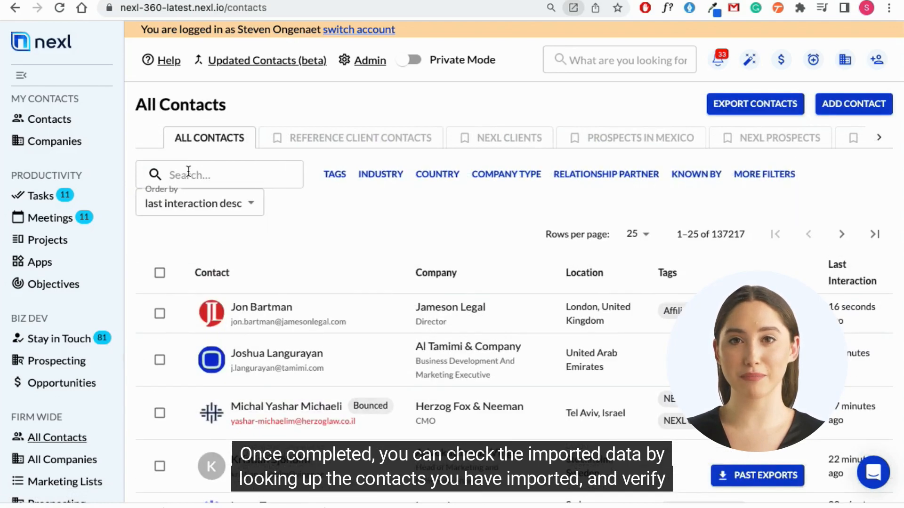
{"action": "left_click", "coordinate": [188, 172]}
{"action": "type", "text": "Tusk"}
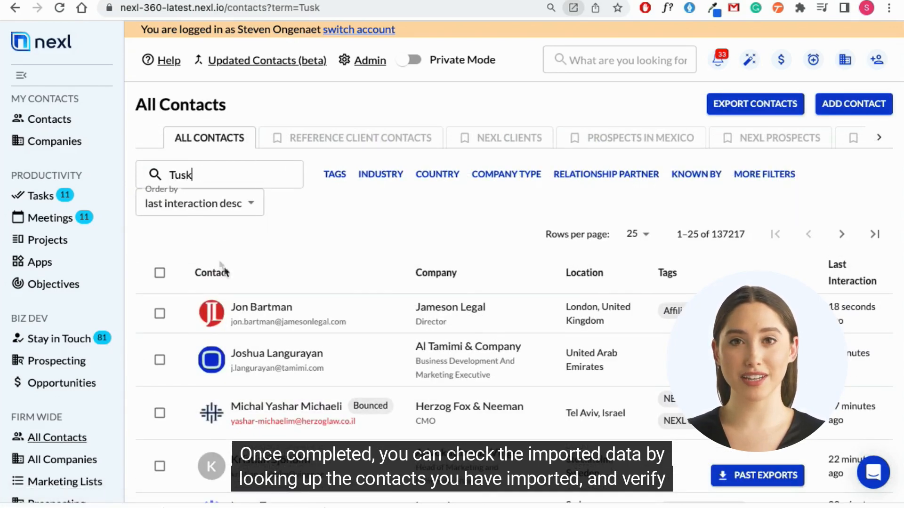
{"action": "left_click", "coordinate": [266, 281]}
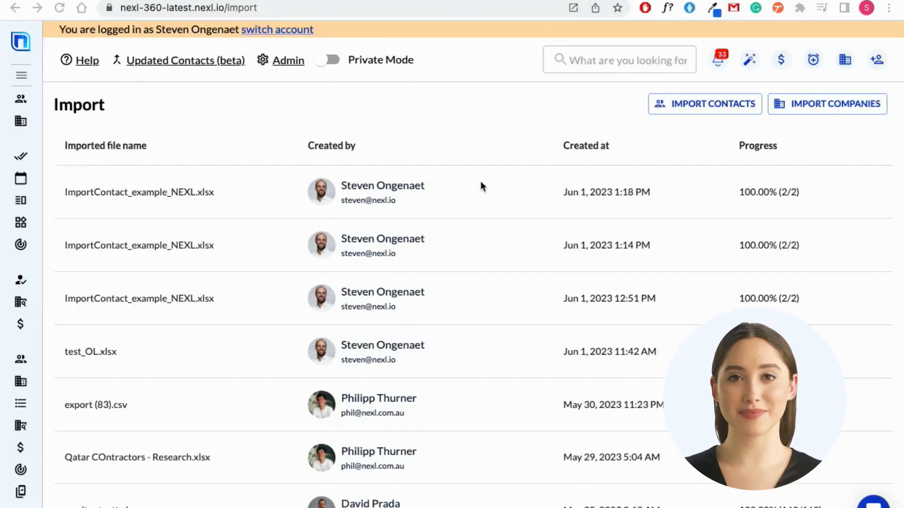
Step: Start a company import and upload the file ImportCompany_example_NEXL.xlsx from the NEXL folder
{"action": "scroll", "coordinate": [480, 181], "scroll_direction": "down", "scroll_amount": 2}
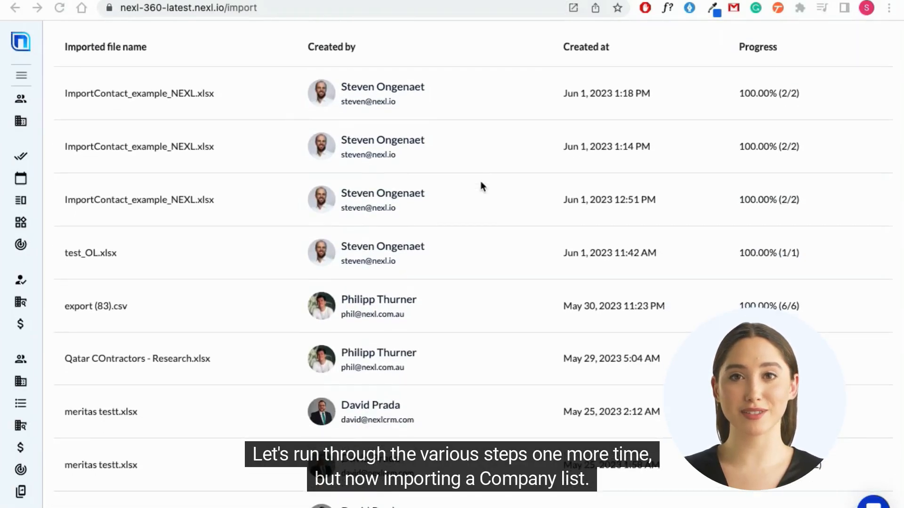
{"action": "scroll", "coordinate": [480, 182], "scroll_direction": "up", "scroll_amount": 2}
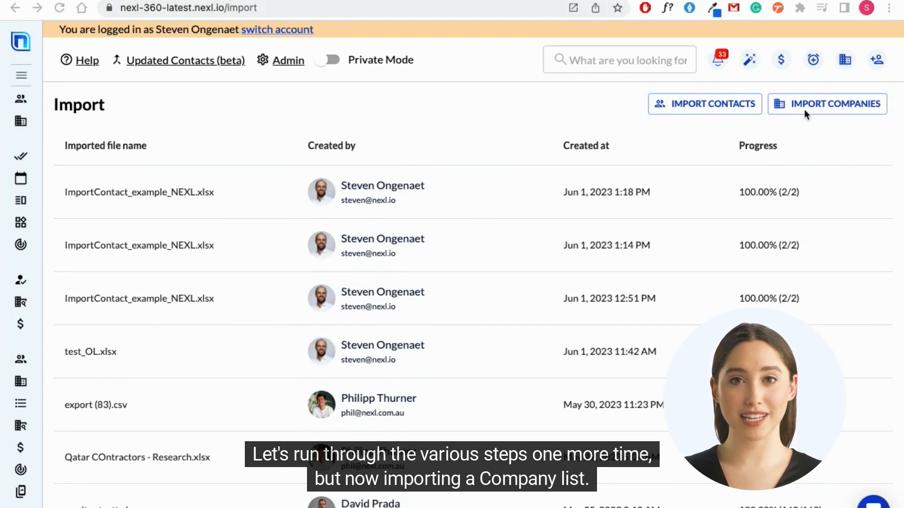
{"action": "left_click", "coordinate": [821, 105]}
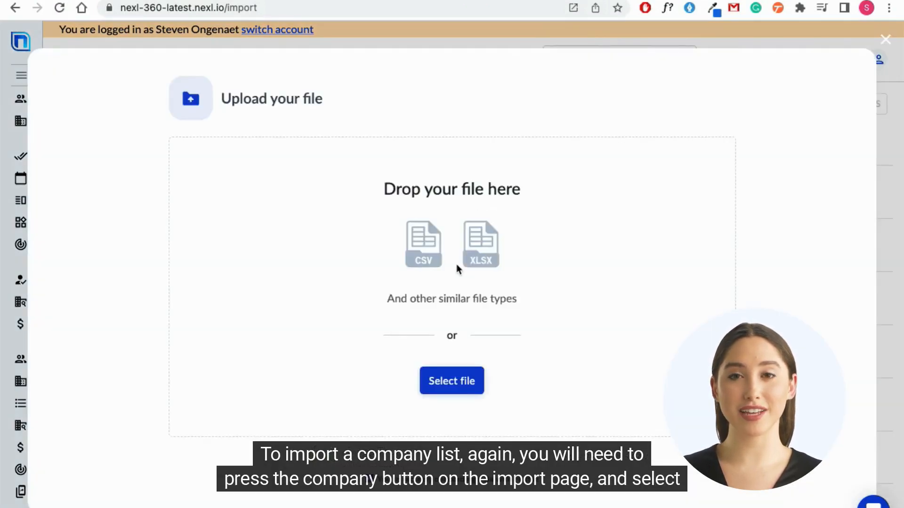
{"action": "left_click", "coordinate": [466, 378]}
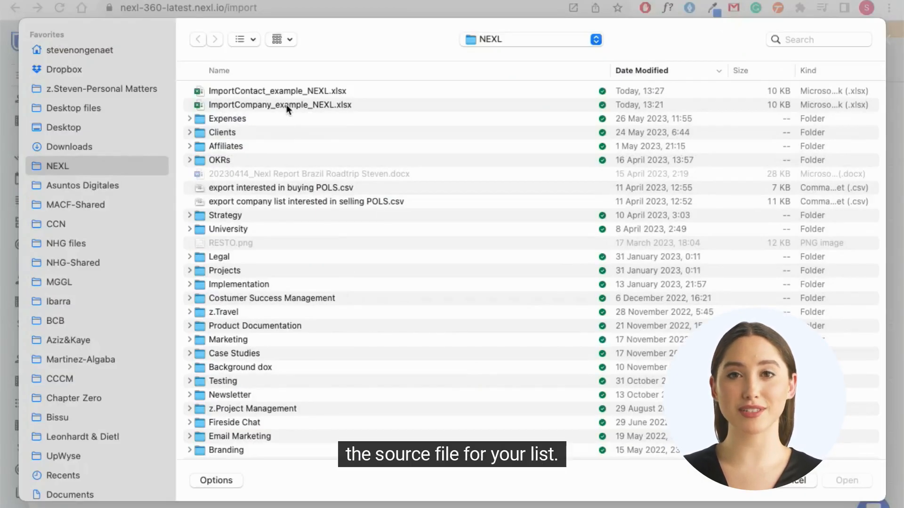
{"action": "left_click", "coordinate": [287, 104]}
{"action": "left_click", "coordinate": [842, 474]}
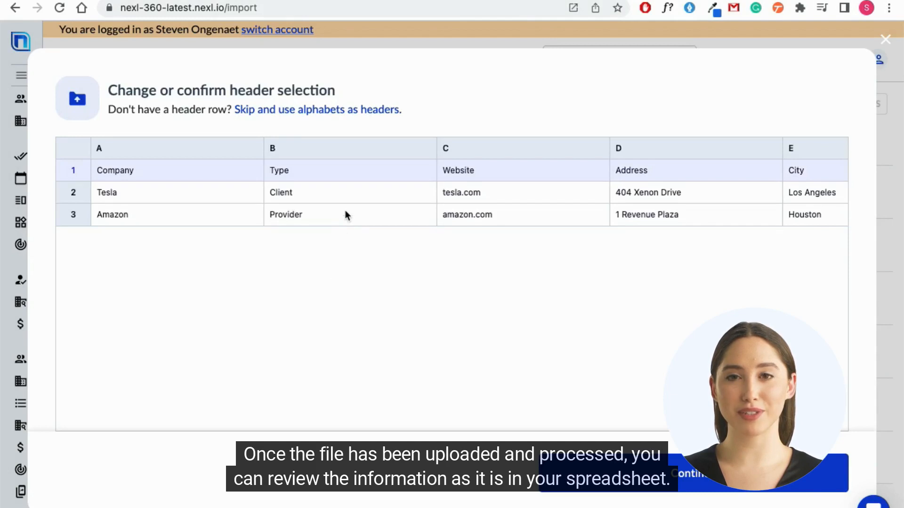
Step: Review the uploaded company columns and confirm row 1 as the header row
{"action": "scroll", "coordinate": [345, 212], "scroll_direction": "right", "scroll_amount": 5}
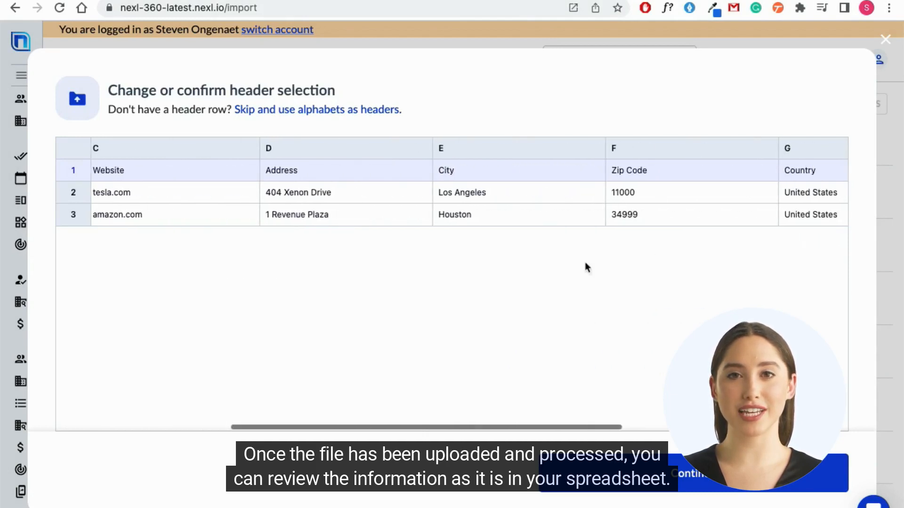
{"action": "scroll", "coordinate": [696, 234], "scroll_direction": "left", "scroll_amount": 5}
{"action": "left_click", "coordinate": [674, 472]}
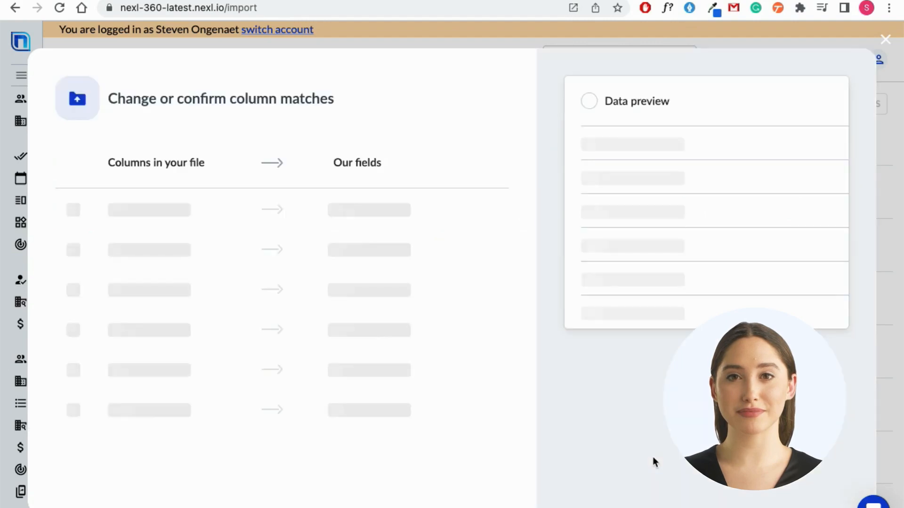
Step: Add the excluded Website column back to matching and match it to the Email Domain or Email Address template field
{"action": "mouse_move", "coordinate": [338, 376]}
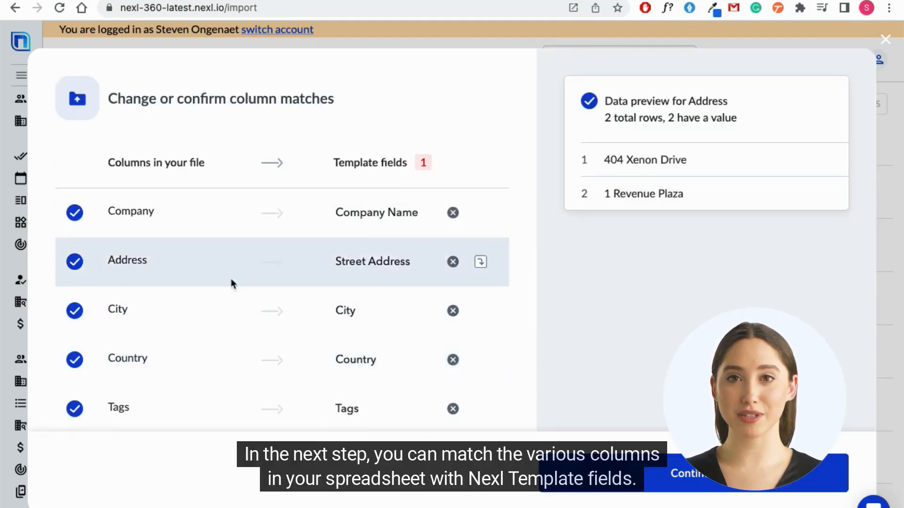
{"action": "scroll", "coordinate": [228, 288], "scroll_direction": "down", "scroll_amount": 4}
{"action": "scroll", "coordinate": [349, 207], "scroll_direction": "up", "scroll_amount": 4}
{"action": "mouse_move", "coordinate": [423, 164]}
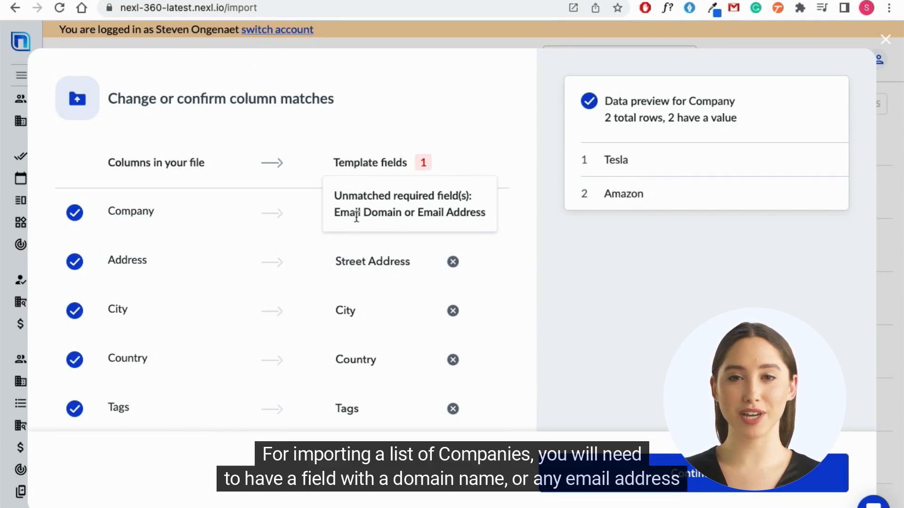
{"action": "scroll", "coordinate": [248, 250], "scroll_direction": "down", "scroll_amount": 3}
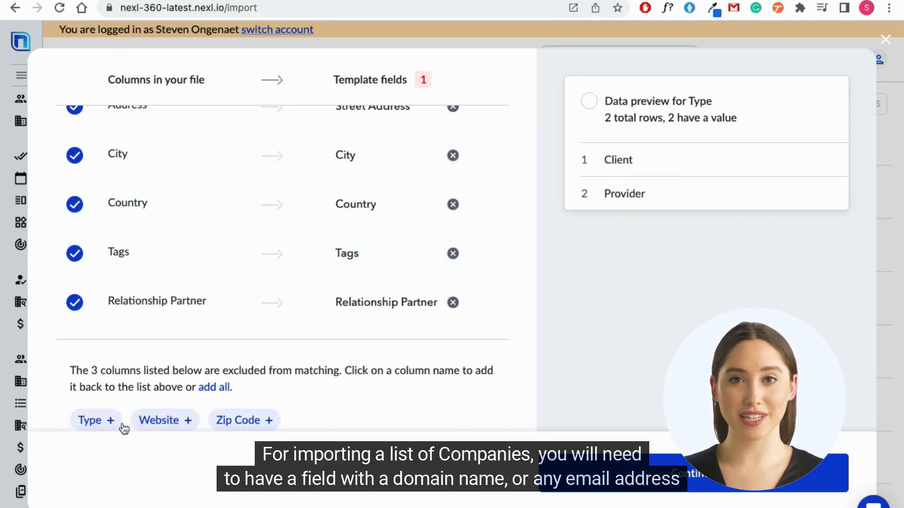
{"action": "left_click", "coordinate": [160, 420]}
{"action": "scroll", "coordinate": [137, 275], "scroll_direction": "up", "scroll_amount": 2}
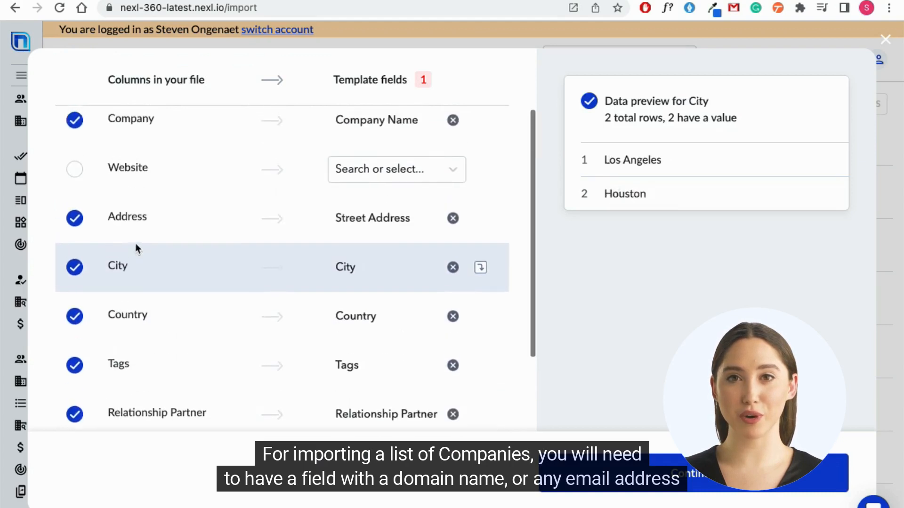
{"action": "left_click", "coordinate": [375, 172]}
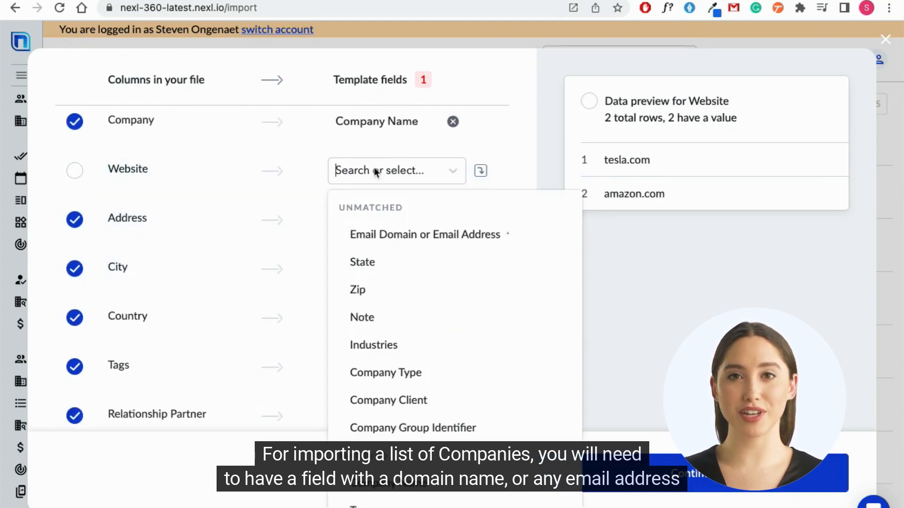
{"action": "left_click", "coordinate": [375, 236]}
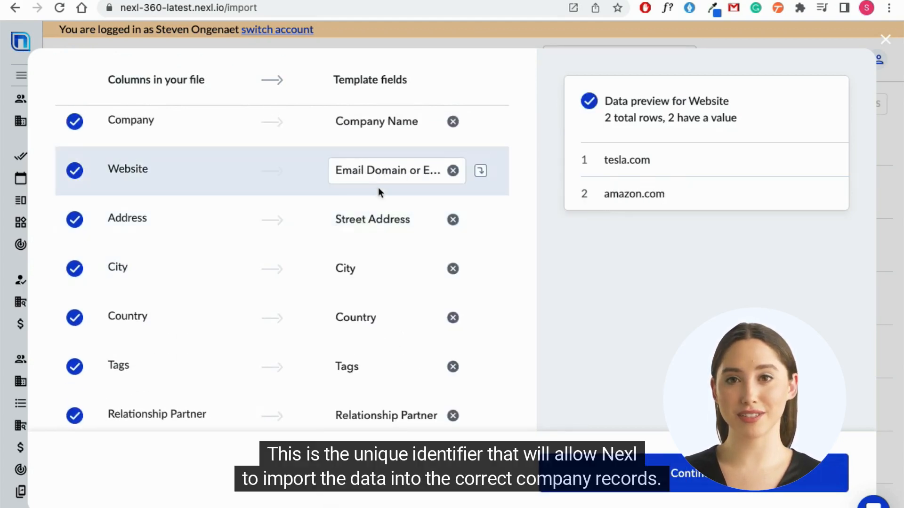
Step: Accept the company column matches, save and finalize the import, and dismiss the import notice
{"action": "left_click", "coordinate": [687, 473]}
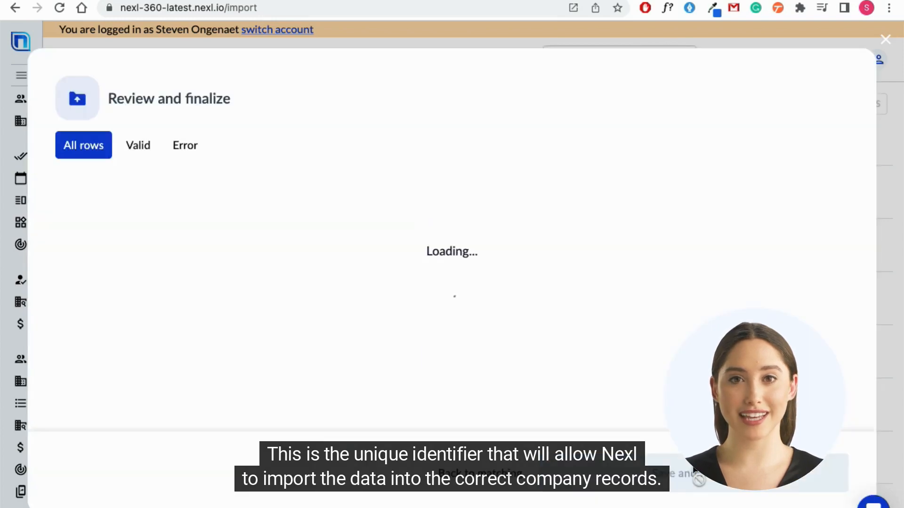
{"action": "left_click", "coordinate": [683, 482]}
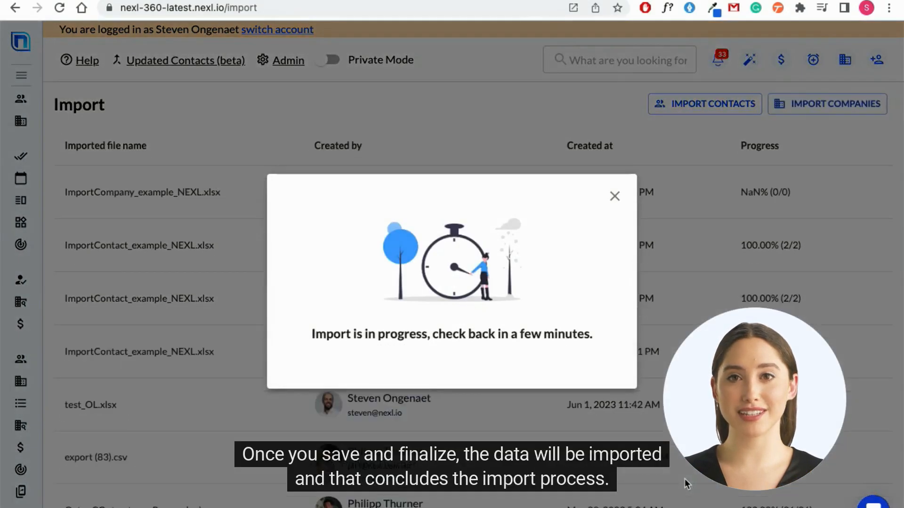
{"action": "left_click", "coordinate": [620, 204]}
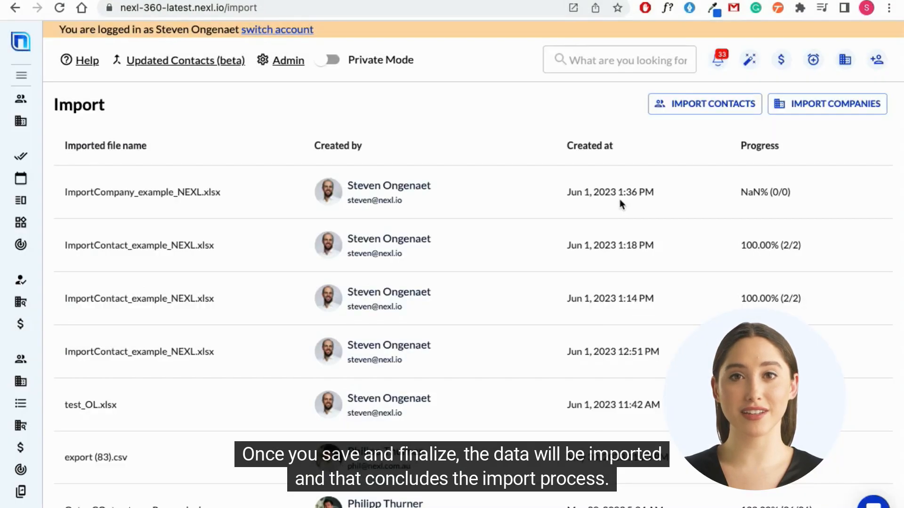
Step: Search all companies for Tesla, open its company record and examine the imported details
{"action": "left_click", "coordinate": [20, 386]}
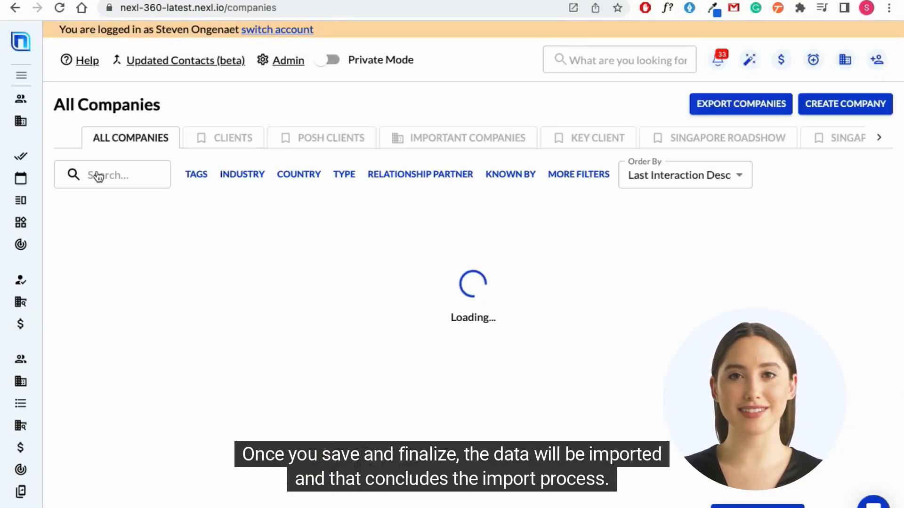
{"action": "left_click", "coordinate": [97, 174]}
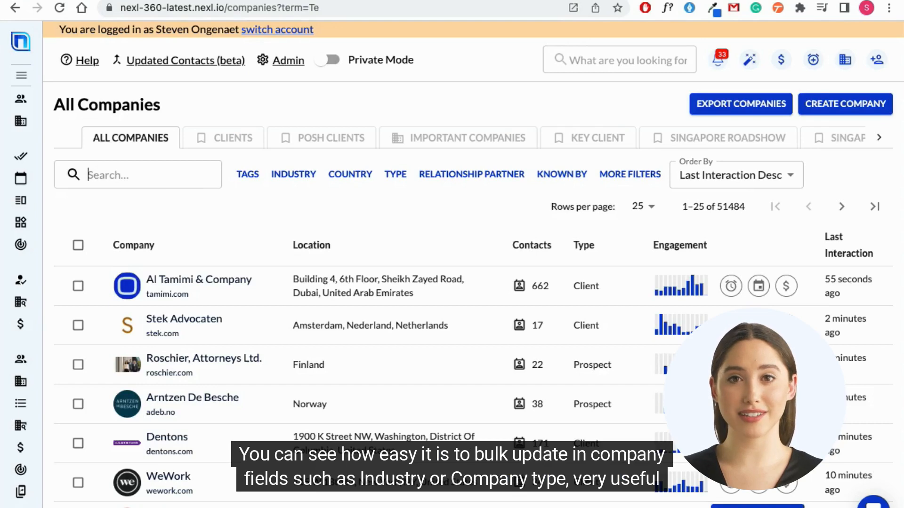
{"action": "type", "text": "Tesla"}
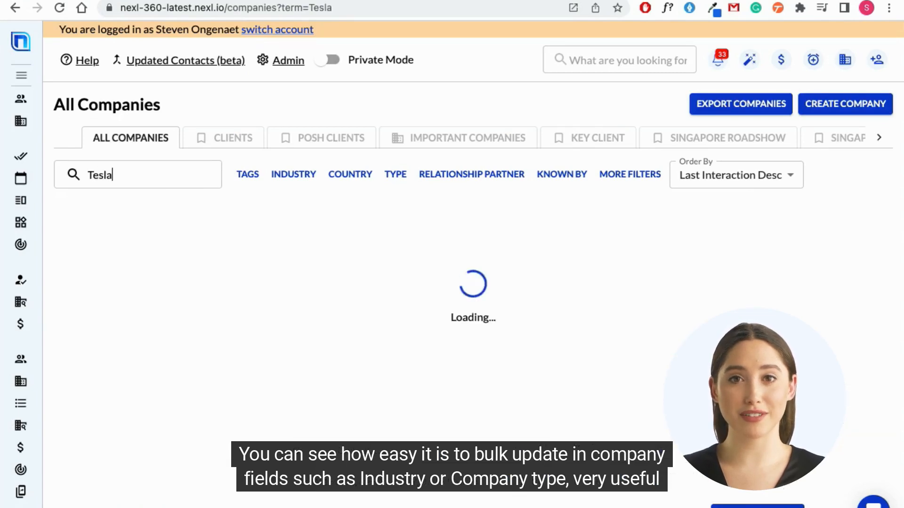
{"action": "left_click", "coordinate": [169, 251]}
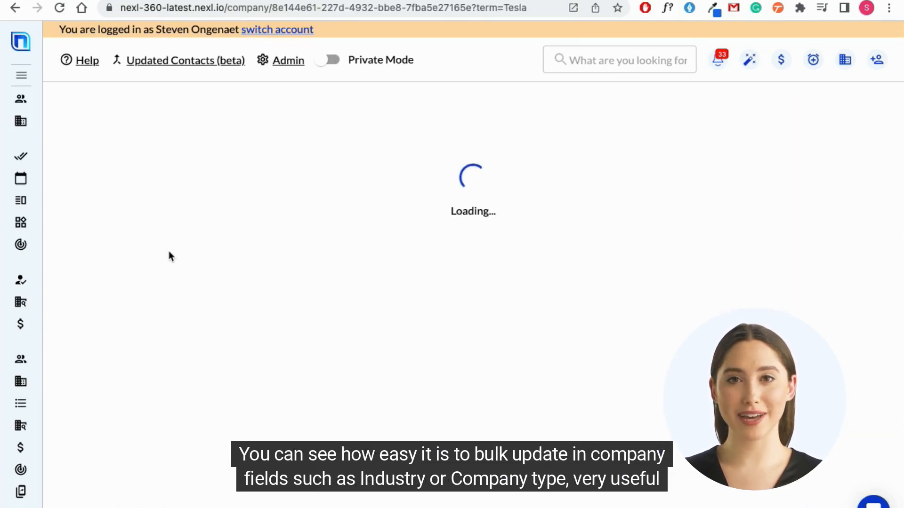
{"action": "scroll", "coordinate": [169, 261], "scroll_direction": "down", "scroll_amount": 2}
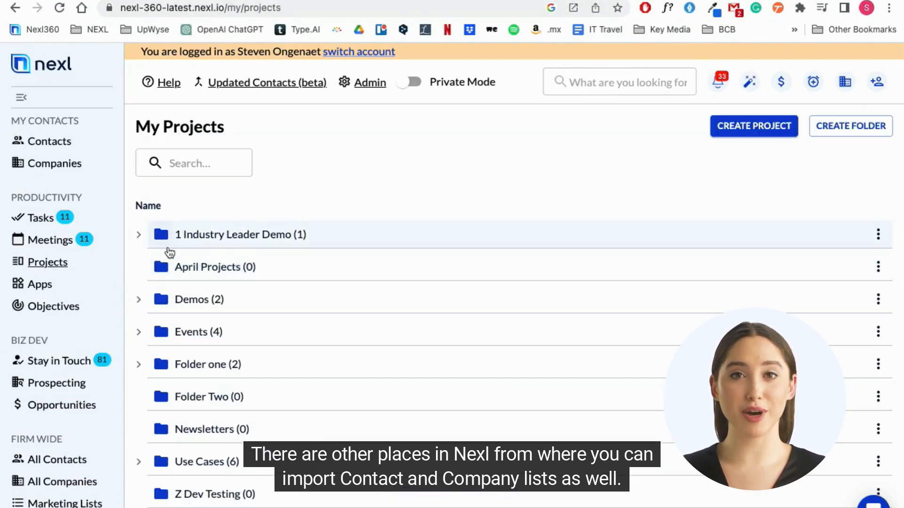
Step: Open the Financial Services Industry Plan project, view the contact import window for the Disclosure Toolkit Leads list, and close it without importing
{"action": "left_click", "coordinate": [140, 235]}
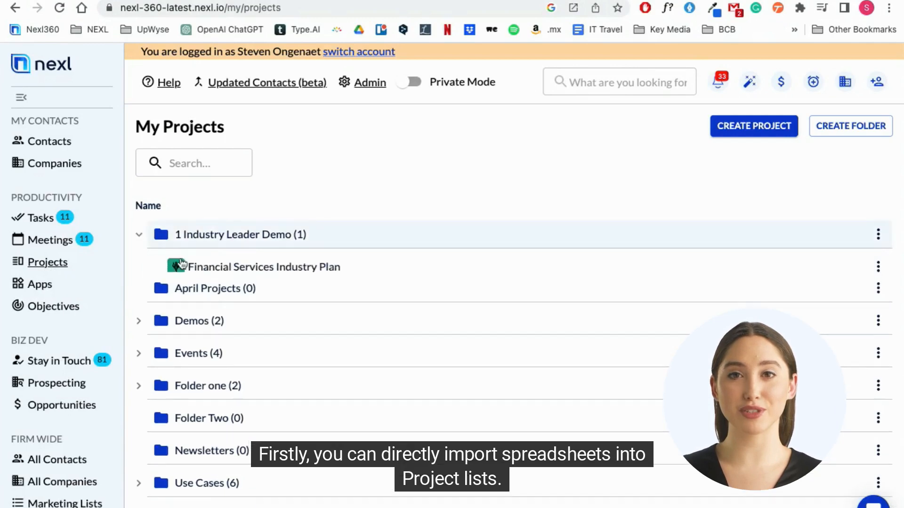
{"action": "left_click", "coordinate": [199, 265]}
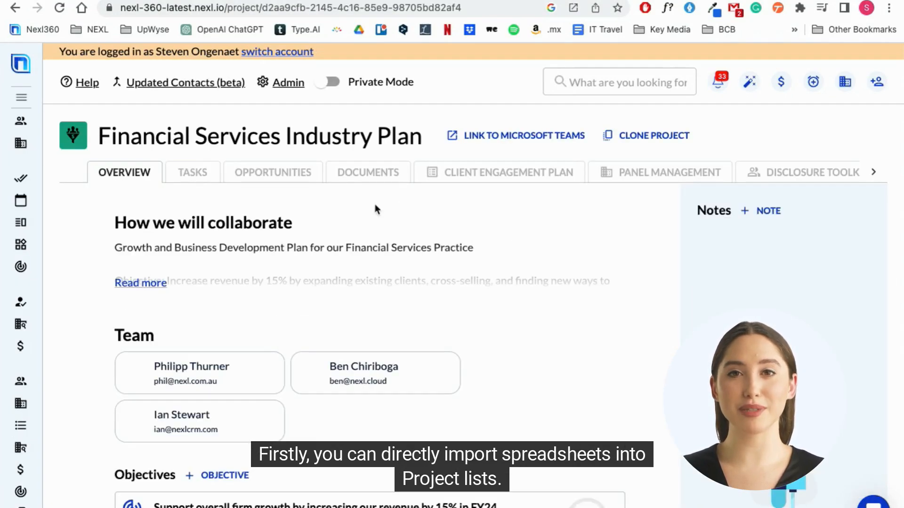
{"action": "left_click", "coordinate": [792, 174]}
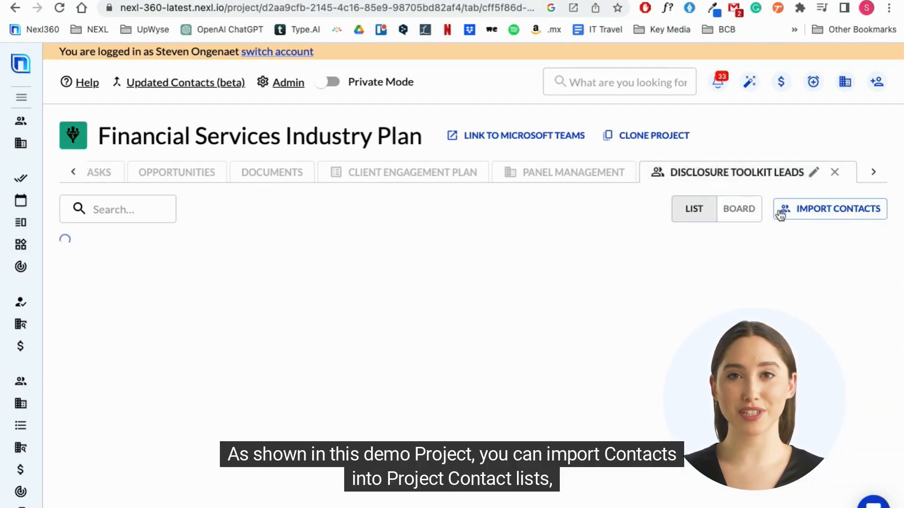
{"action": "left_click", "coordinate": [836, 212]}
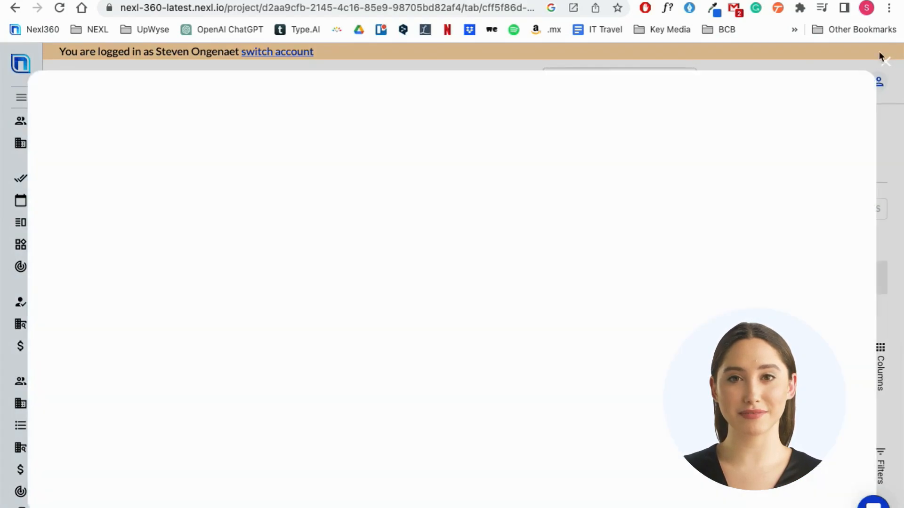
{"action": "left_click", "coordinate": [885, 63]}
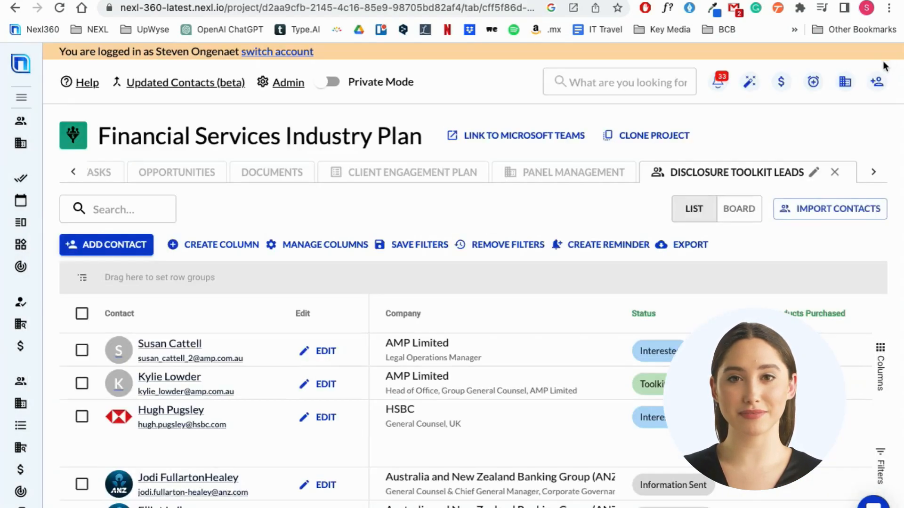
Step: View the company import window for the project's Panel Management list and close it without importing
{"action": "left_click", "coordinate": [408, 172]}
{"action": "left_click", "coordinate": [564, 173]}
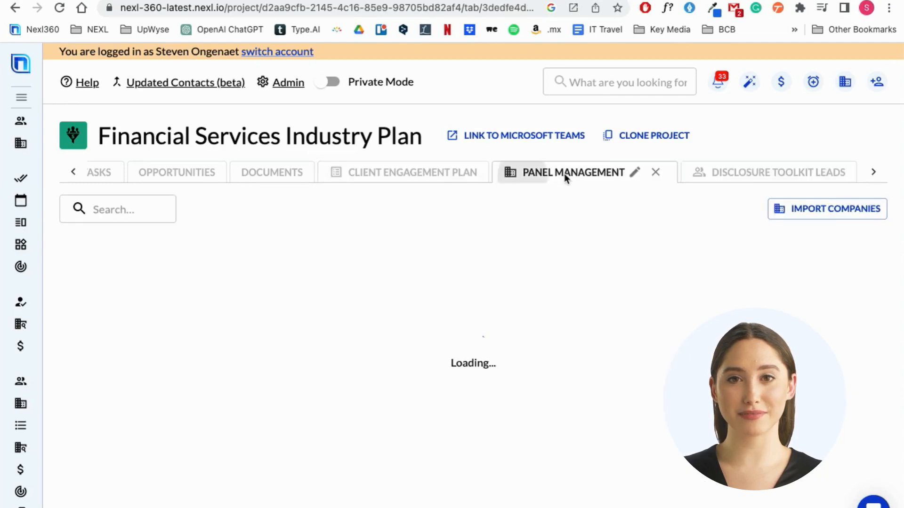
{"action": "left_click", "coordinate": [821, 210]}
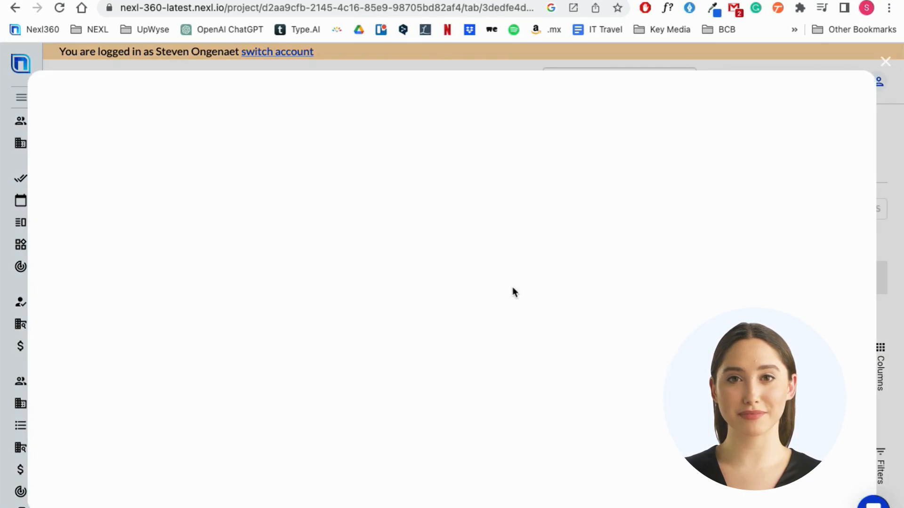
{"action": "left_click", "coordinate": [886, 62]}
Step: View and close the item import window for the Client Engagement Plan list, and revisit the Panel Management and Disclosure Toolkit Leads lists
{"action": "left_click", "coordinate": [396, 171]}
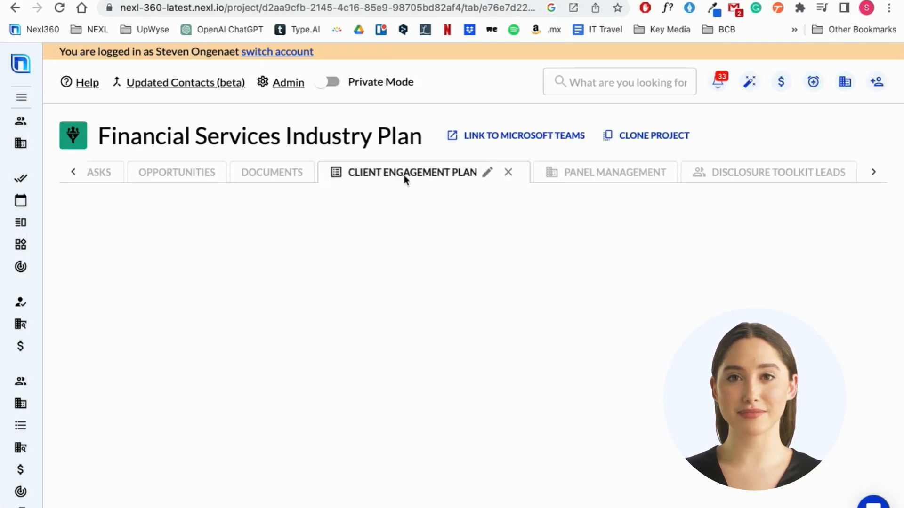
{"action": "left_click", "coordinate": [842, 209]}
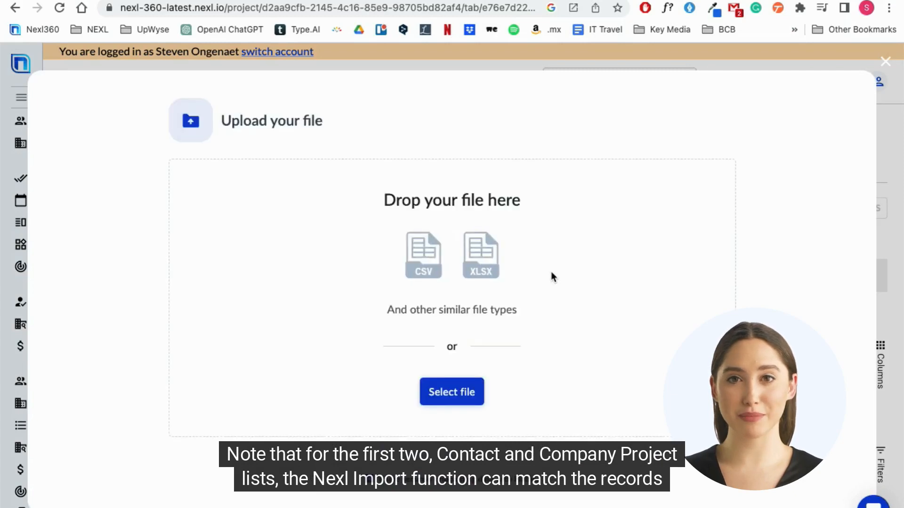
{"action": "left_click", "coordinate": [887, 63]}
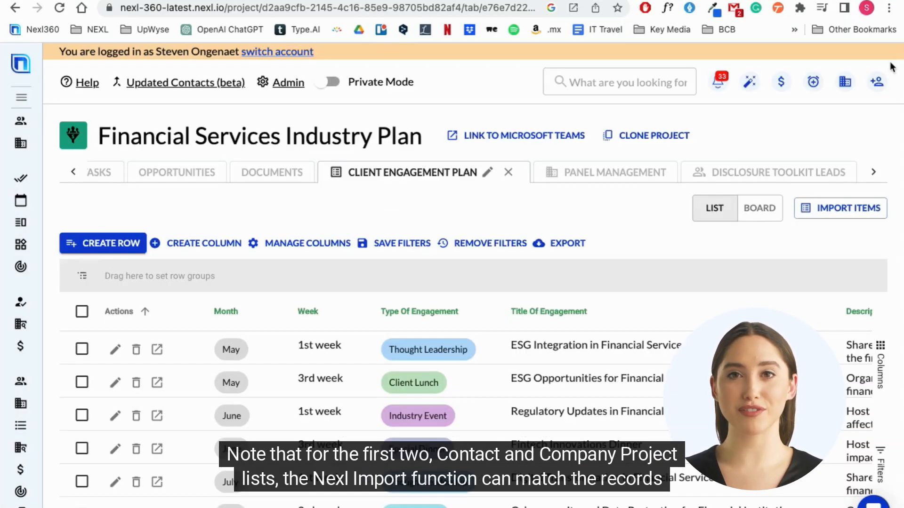
{"action": "left_click", "coordinate": [613, 171]}
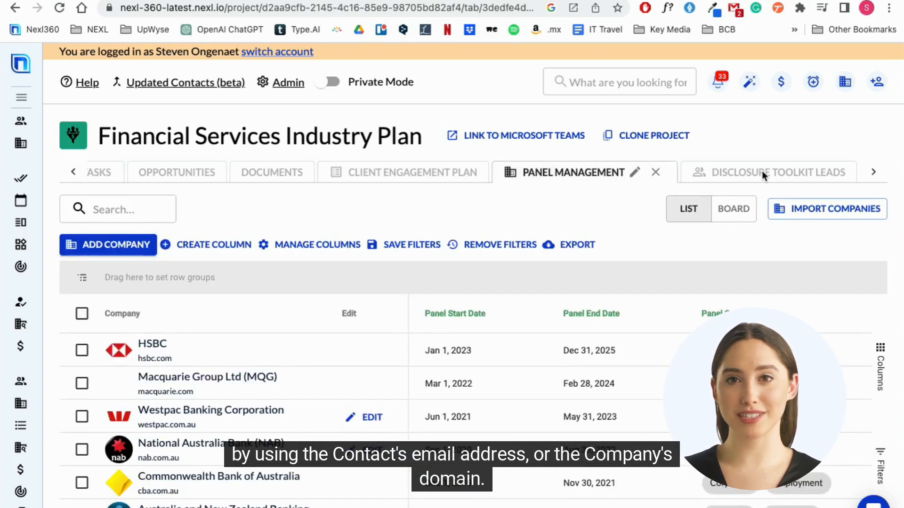
{"action": "left_click", "coordinate": [762, 173]}
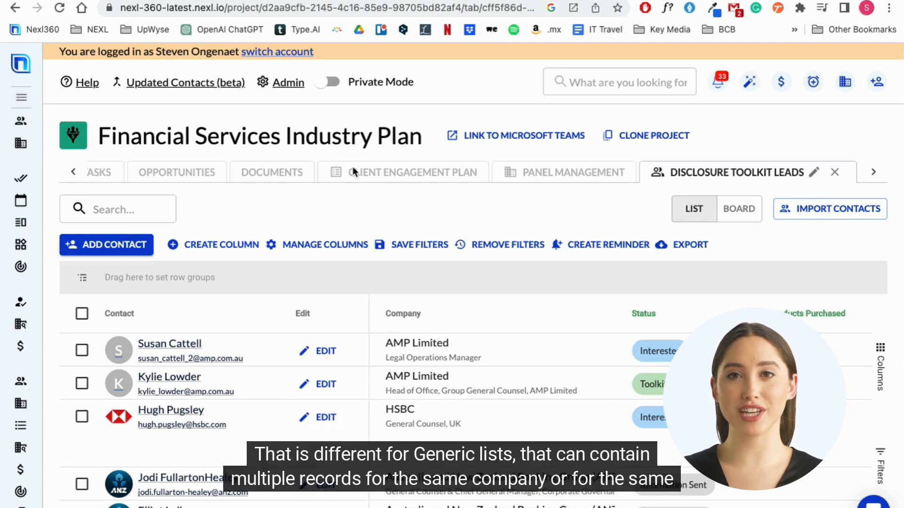
Step: Open the My Xmas Card Contacts list under My Contacts, view its contact import window, and close it without importing
{"action": "left_click", "coordinate": [22, 100]}
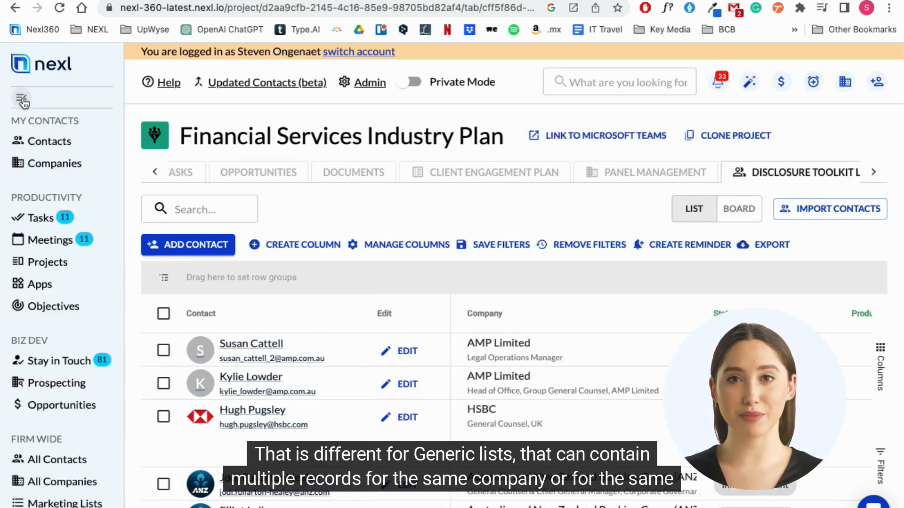
{"action": "left_click", "coordinate": [45, 144]}
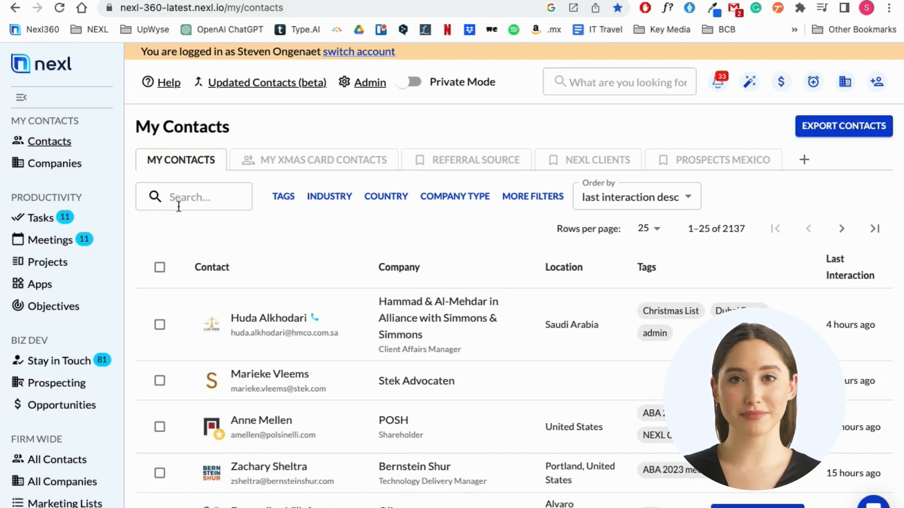
{"action": "left_click", "coordinate": [328, 160]}
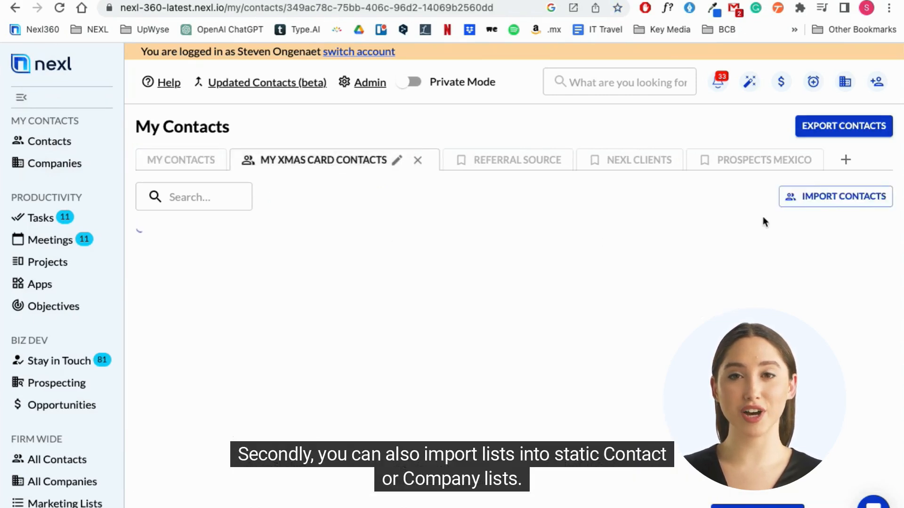
{"action": "left_click", "coordinate": [842, 203]}
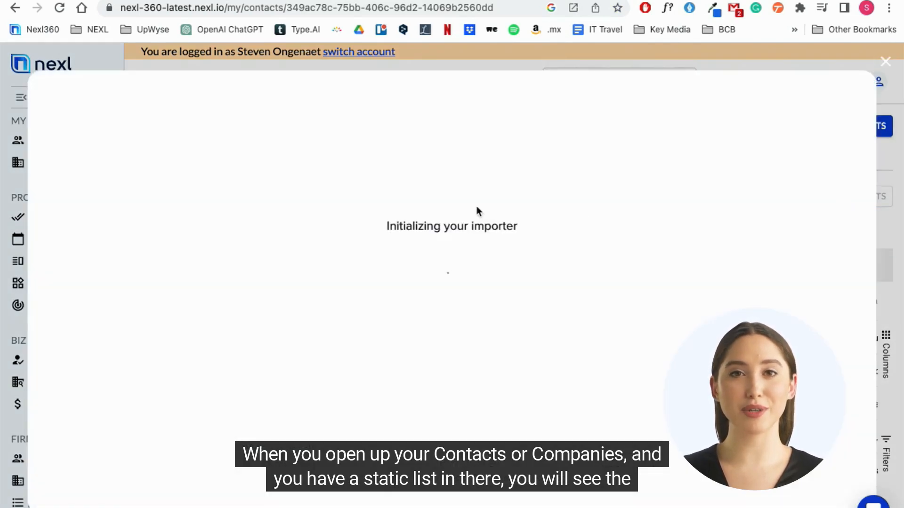
{"action": "left_click", "coordinate": [887, 64]}
Step: Open the marketing list Testing List ABC and start a contact import into it
{"action": "scroll", "coordinate": [92, 339], "scroll_direction": "down", "scroll_amount": 3}
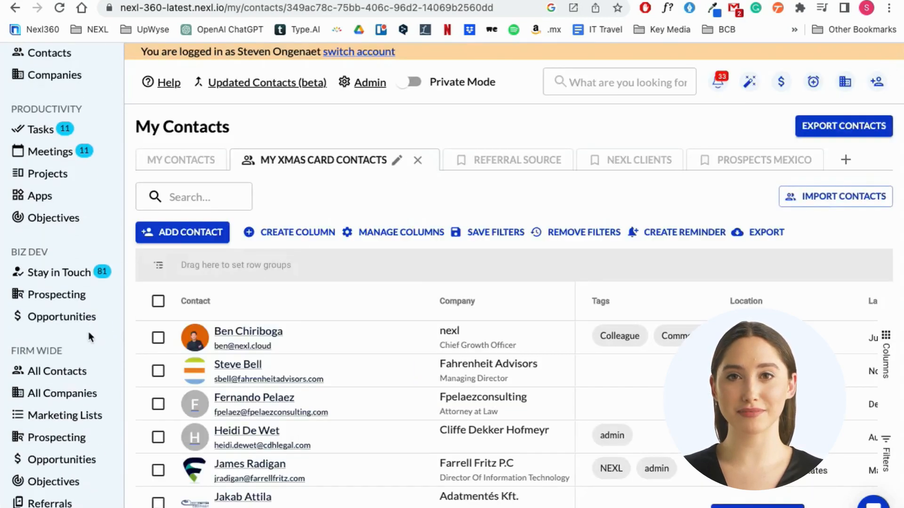
{"action": "left_click", "coordinate": [65, 415]}
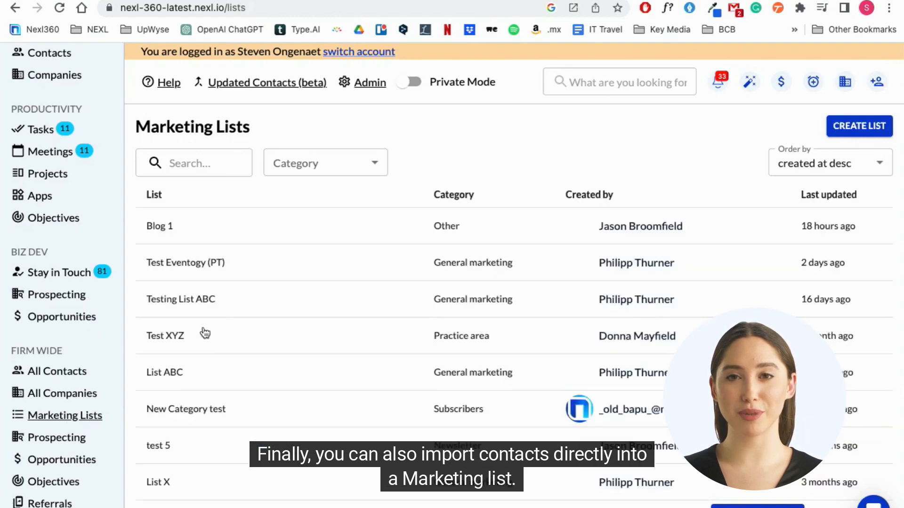
{"action": "left_click", "coordinate": [175, 306]}
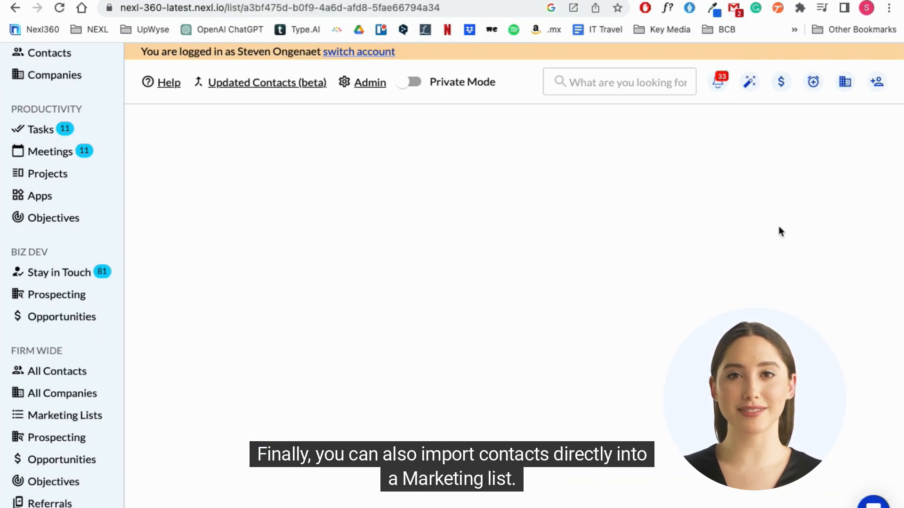
{"action": "left_click", "coordinate": [831, 129]}
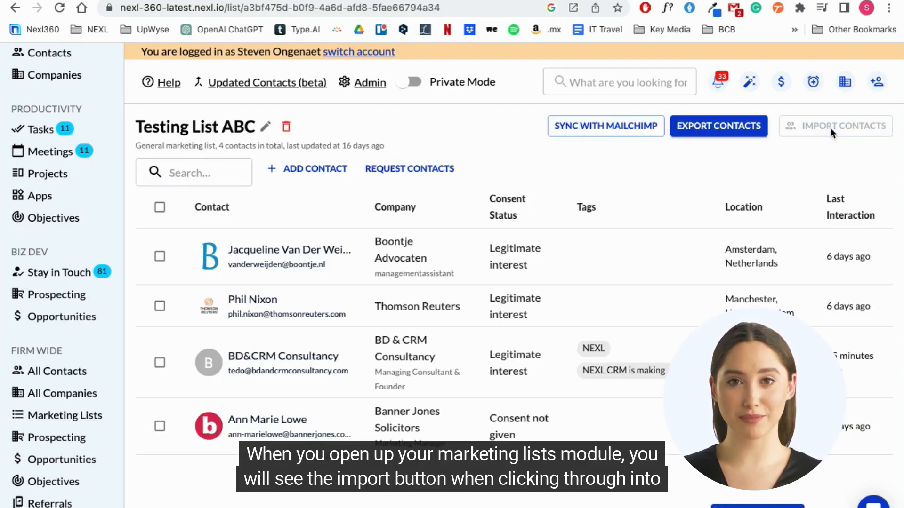